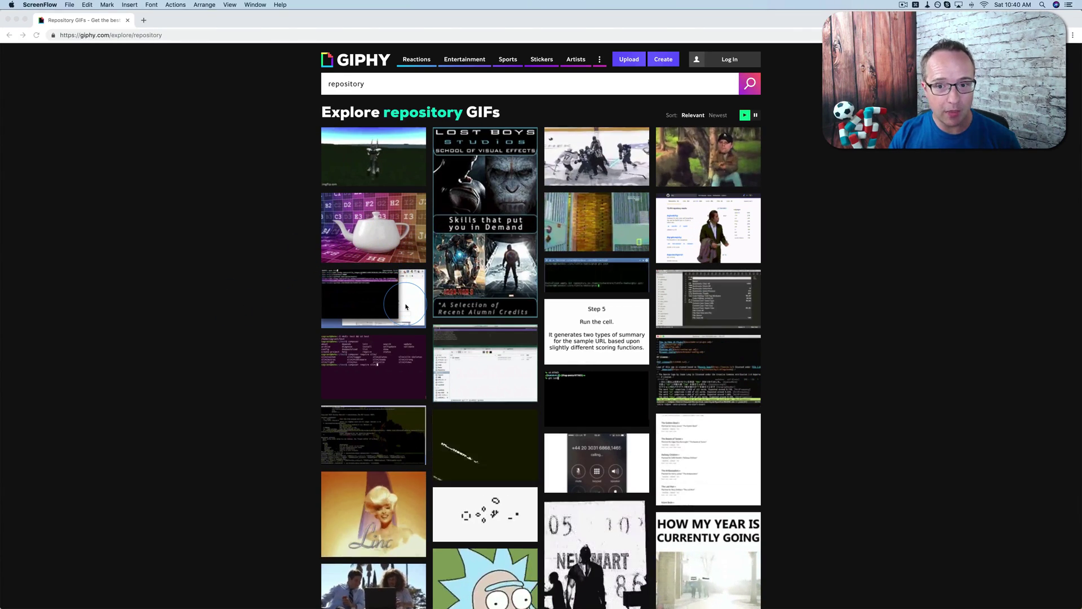
- Scroll through Giphy's repository GIF results, return to the top and focus the browser page
scroll(406, 306, down, 5)
scroll(406, 306, down, 1)
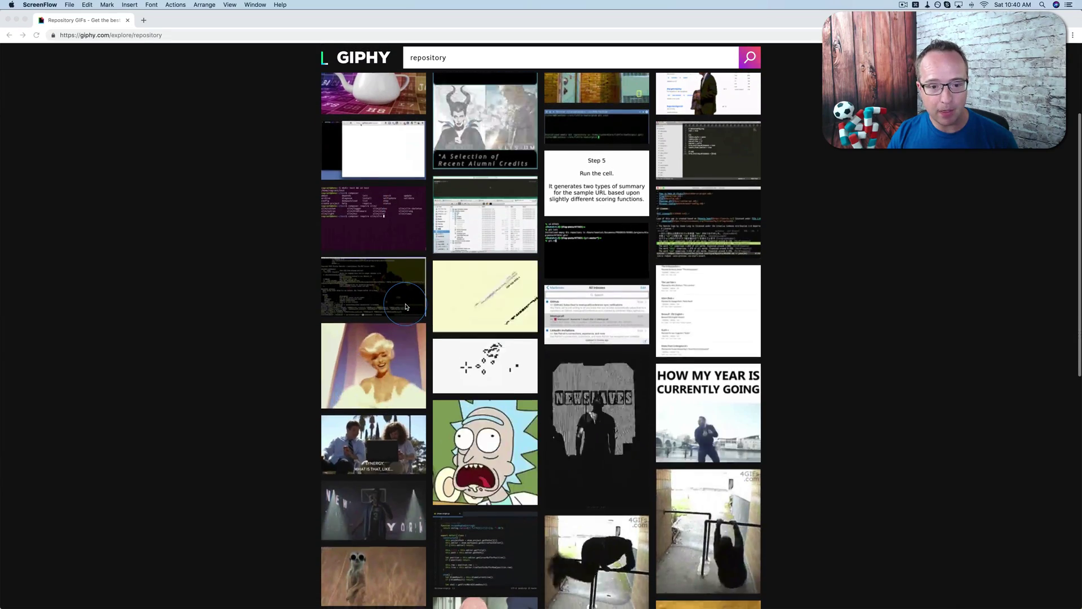
scroll(406, 306, down, 2)
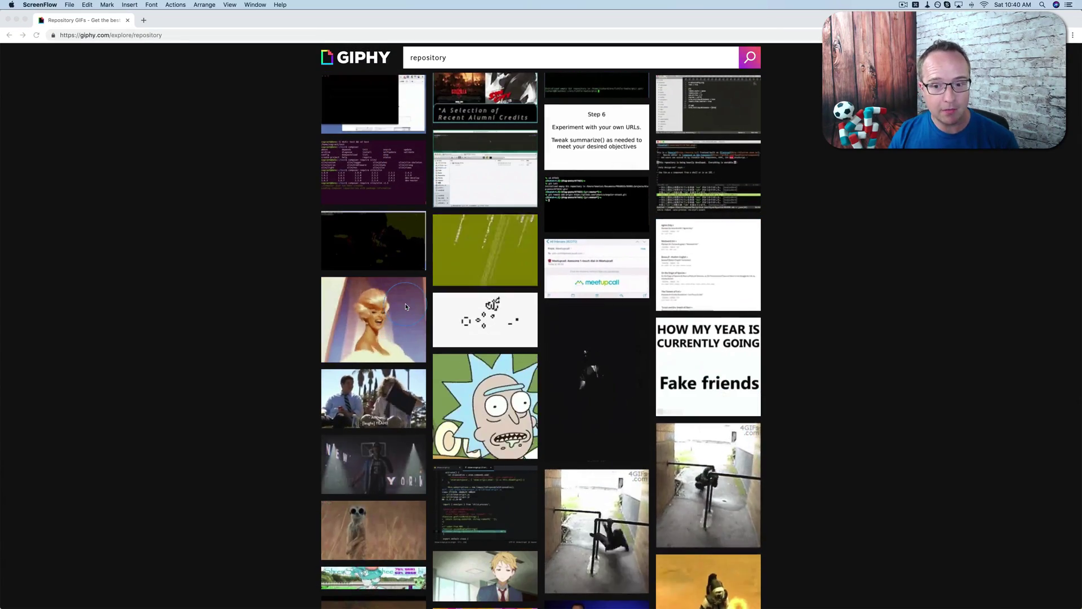
scroll(406, 306, down, 7)
scroll(406, 306, down, 5)
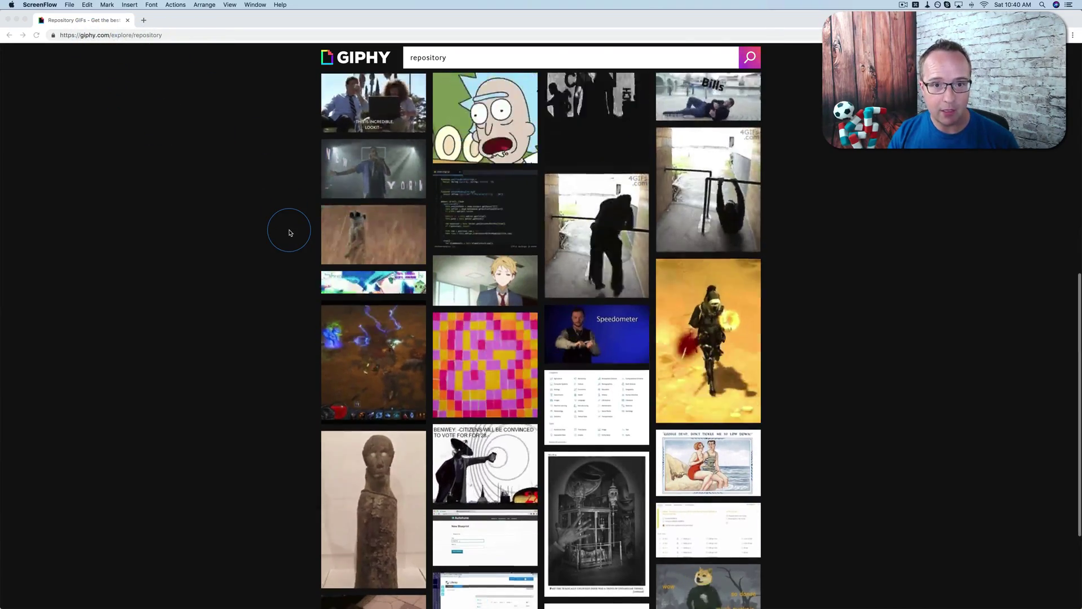
scroll(289, 232, up, 15)
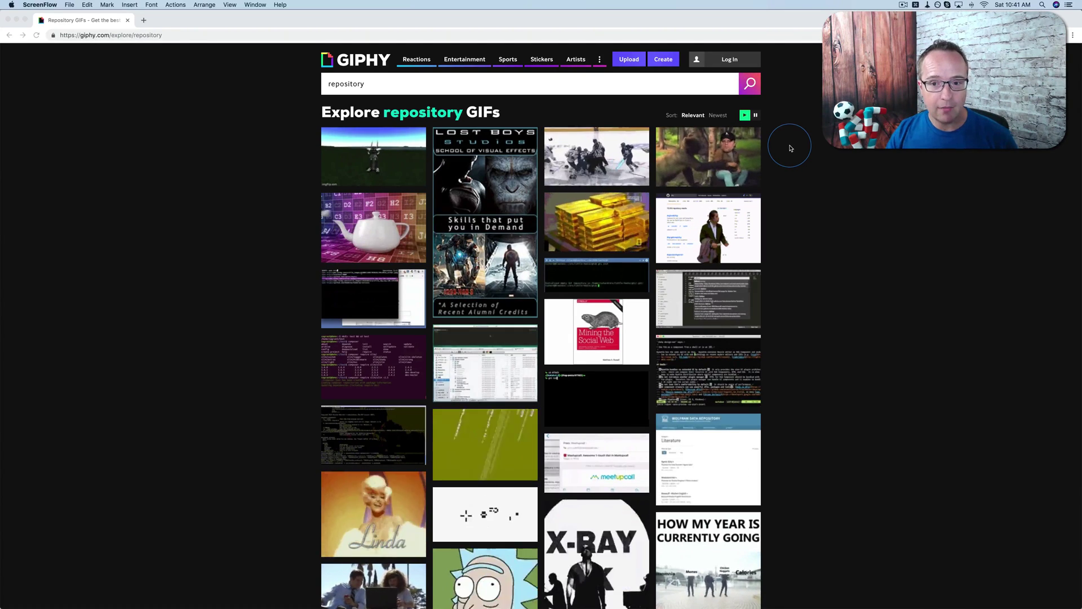
click(870, 557)
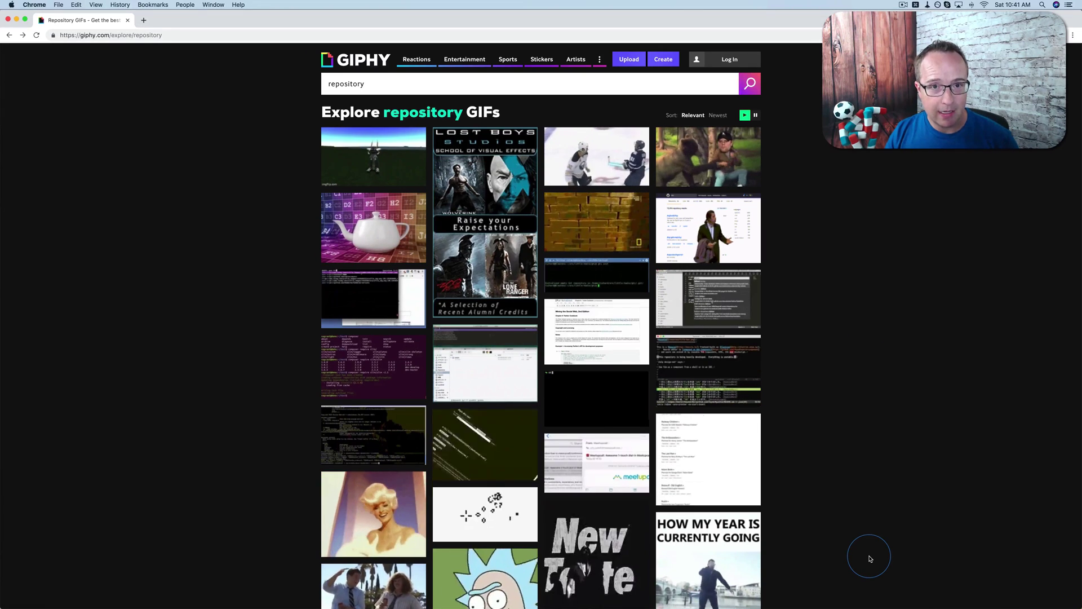
- Bring Photoshop forward, enlarge its window to fill the screen, and zoom sunset.jpg to 50%
key(super+Tab)
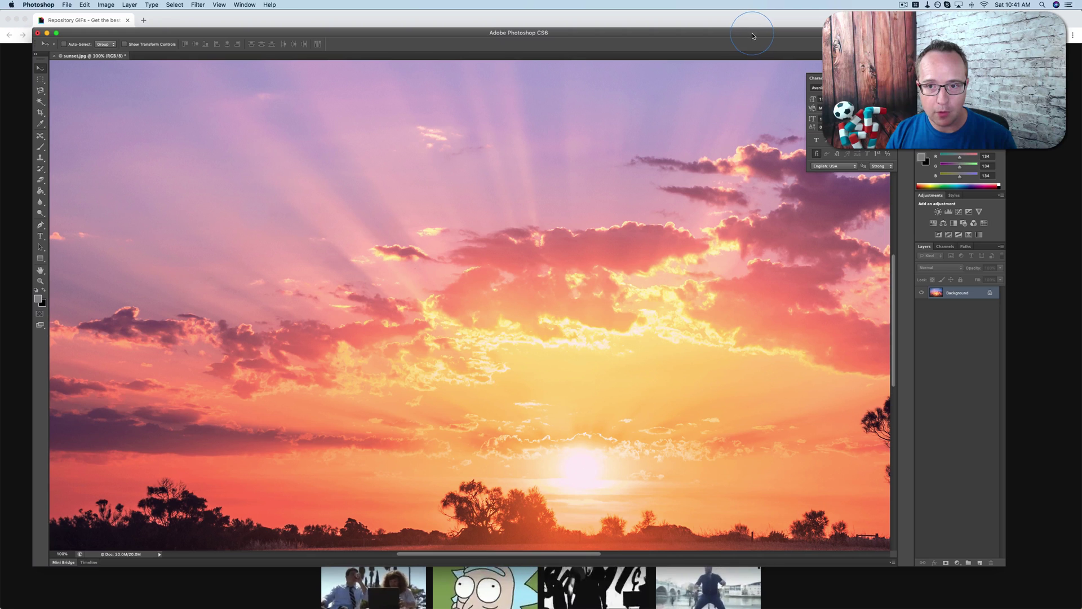
drag(738, 30, 728, 12)
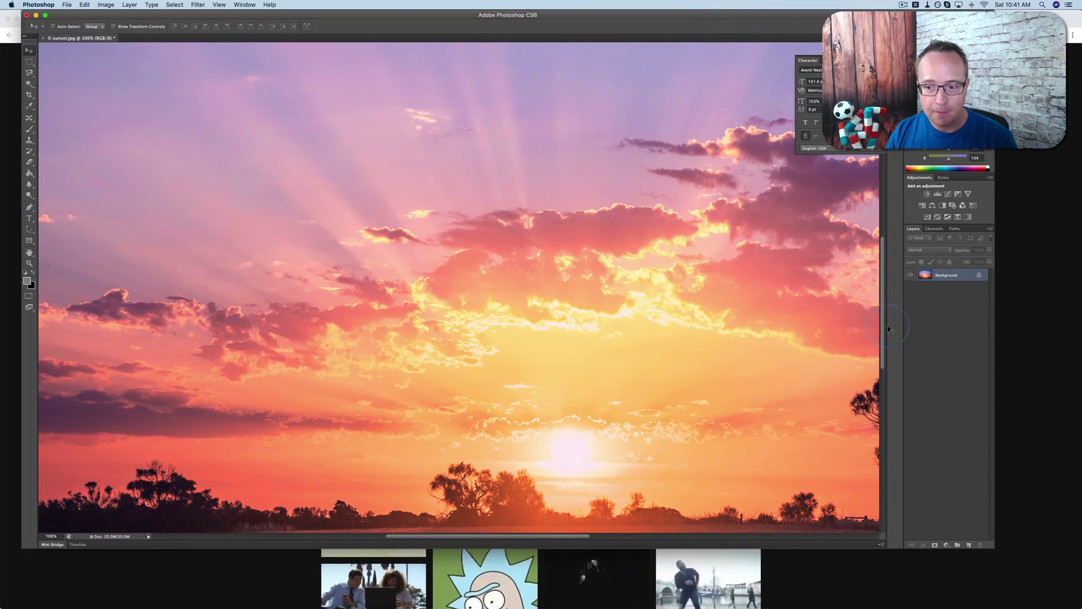
drag(992, 548, 1080, 606)
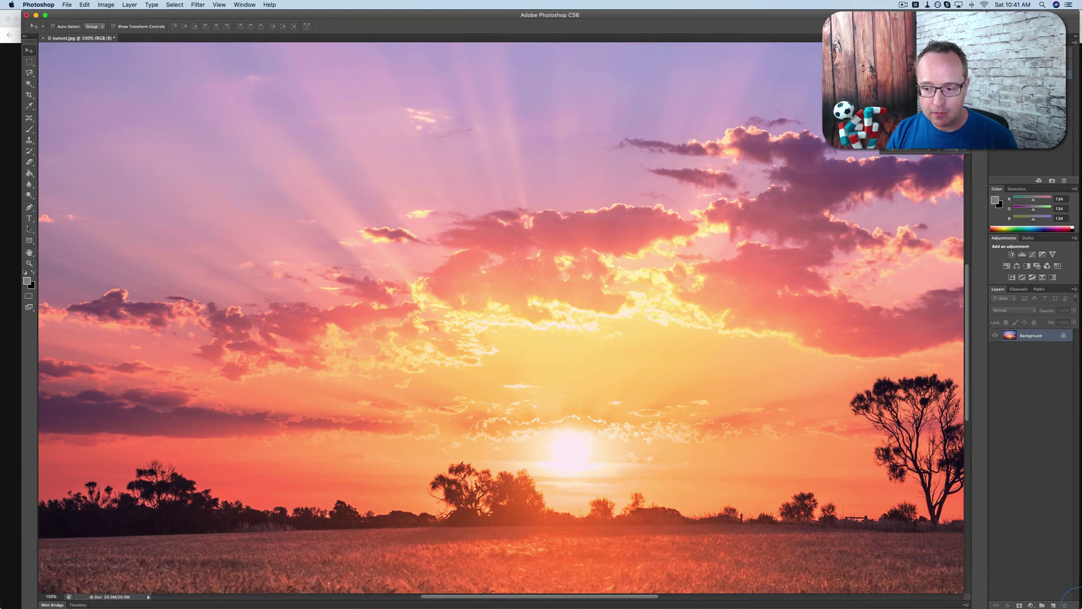
key(super+minus)
key(super+minus)
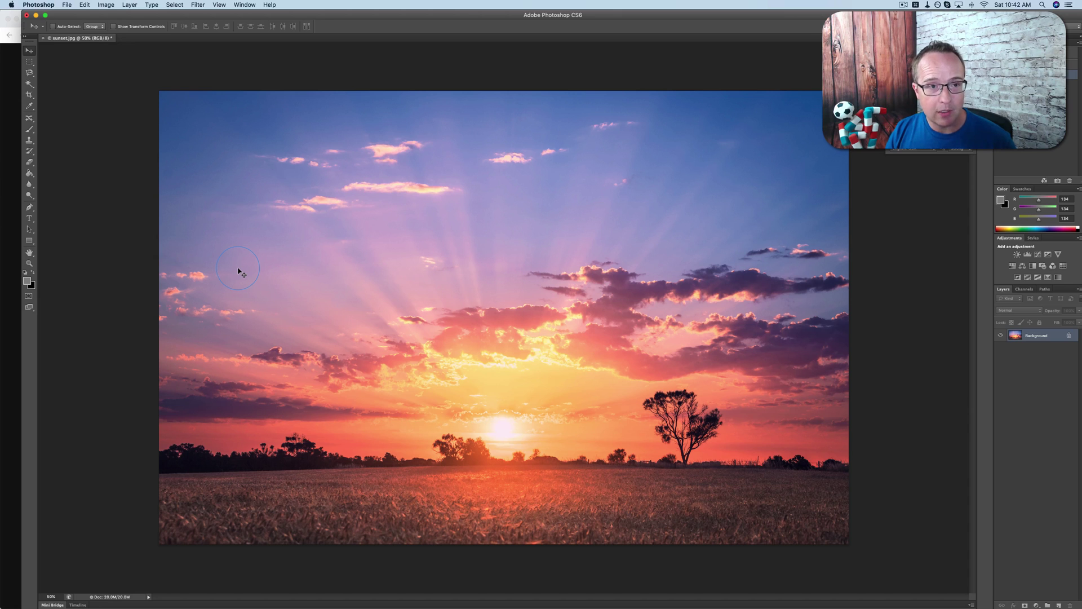
click(106, 5)
- Launch Save for Web and view the preview at 200%, centred on the clouds and tree
mouse_move(67, 5)
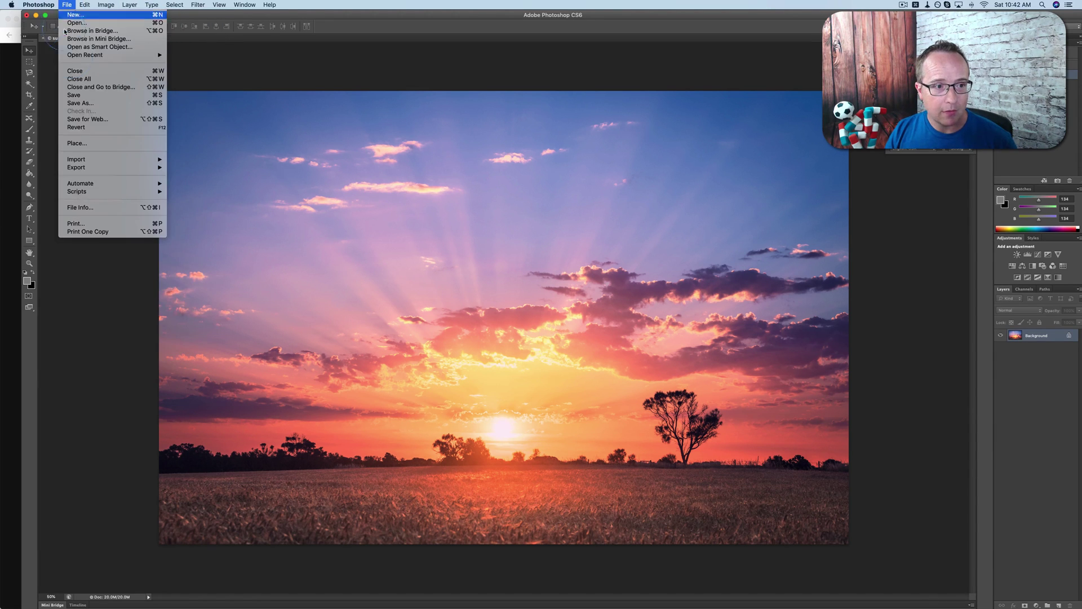
click(85, 120)
click(466, 310)
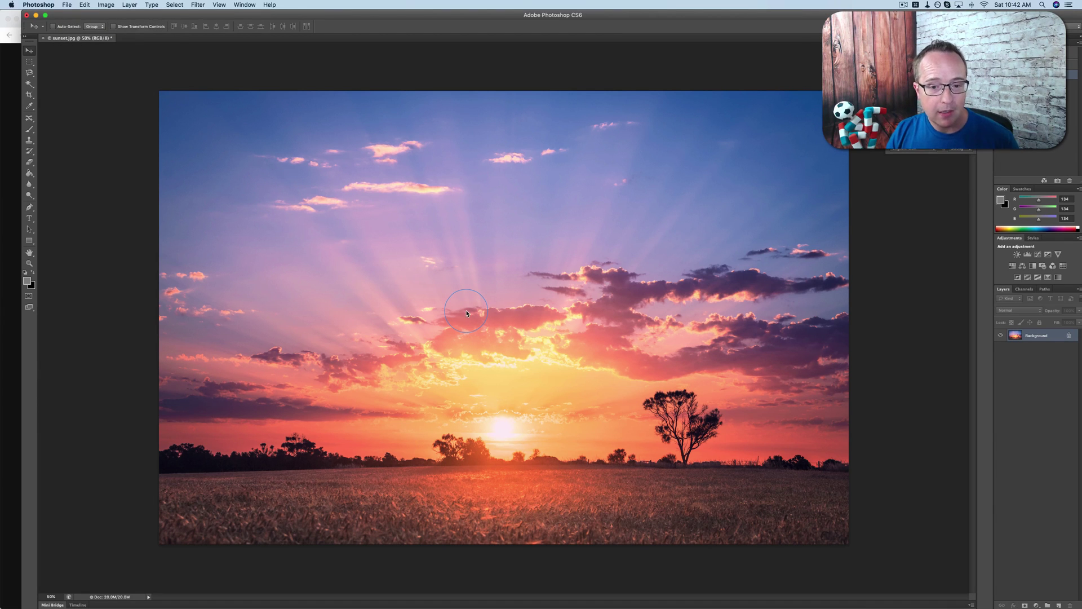
drag(567, 321, 490, 256)
key(super+equal)
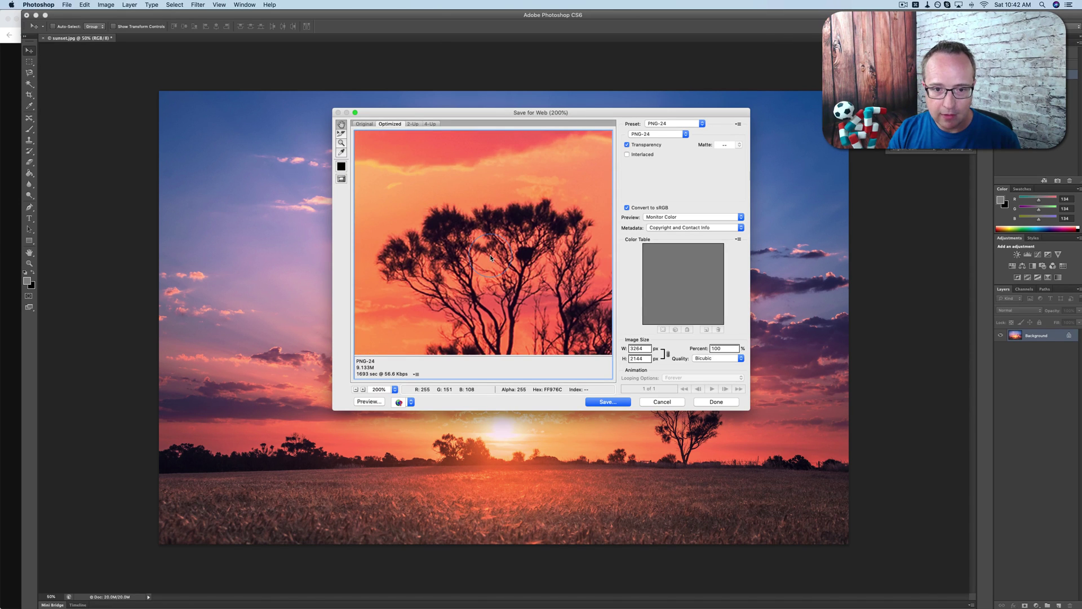
drag(490, 255, 531, 255)
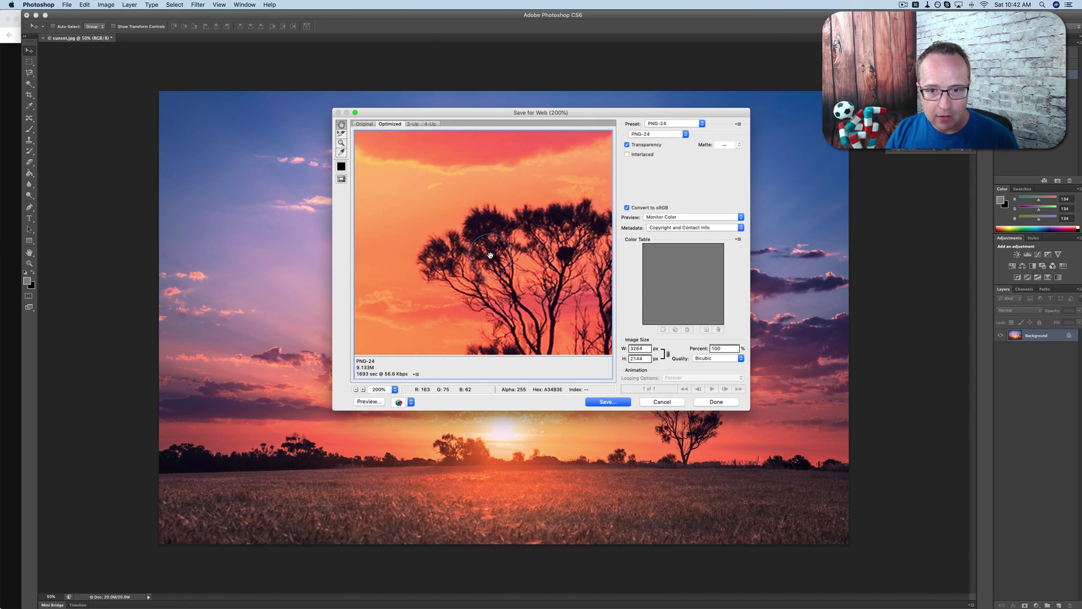
- Switch the format from PNG-24 to JPEG at Maximum quality 100, estimating 4.369M
click(648, 134)
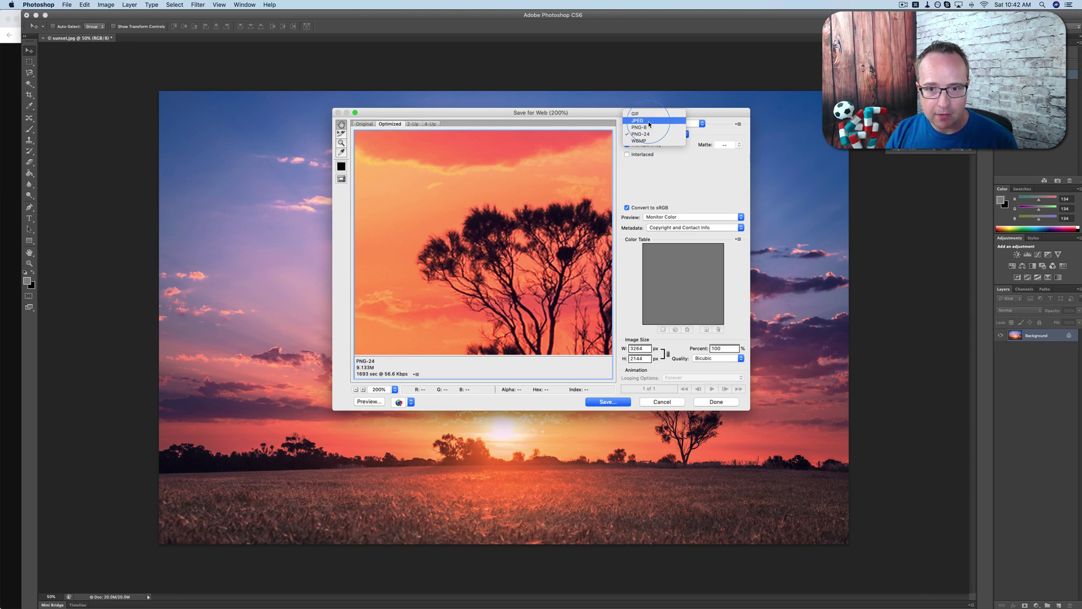
click(649, 122)
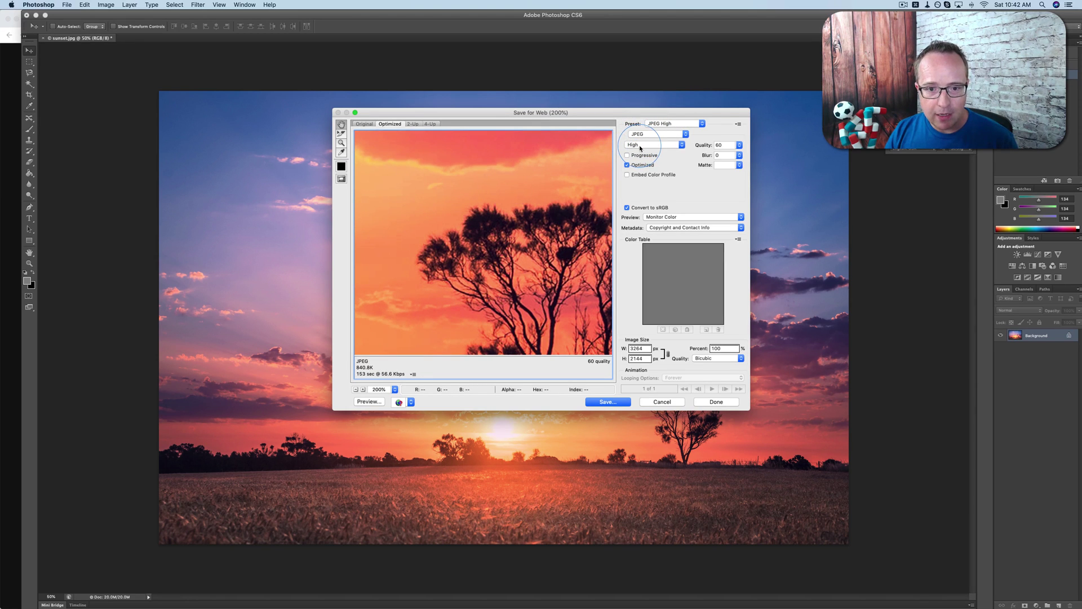
click(640, 145)
click(640, 145)
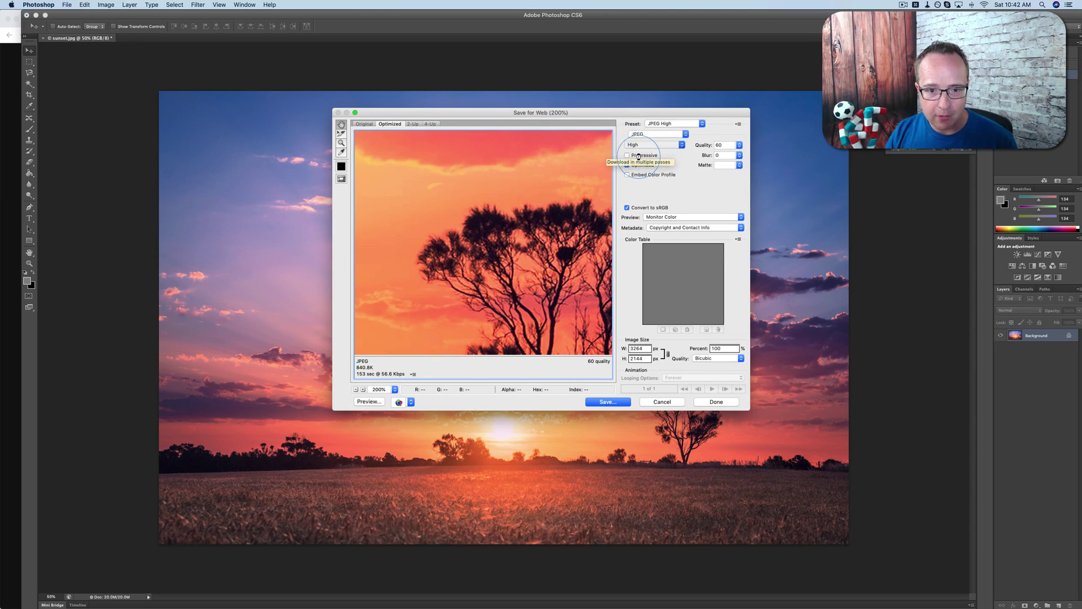
click(641, 145)
click(640, 164)
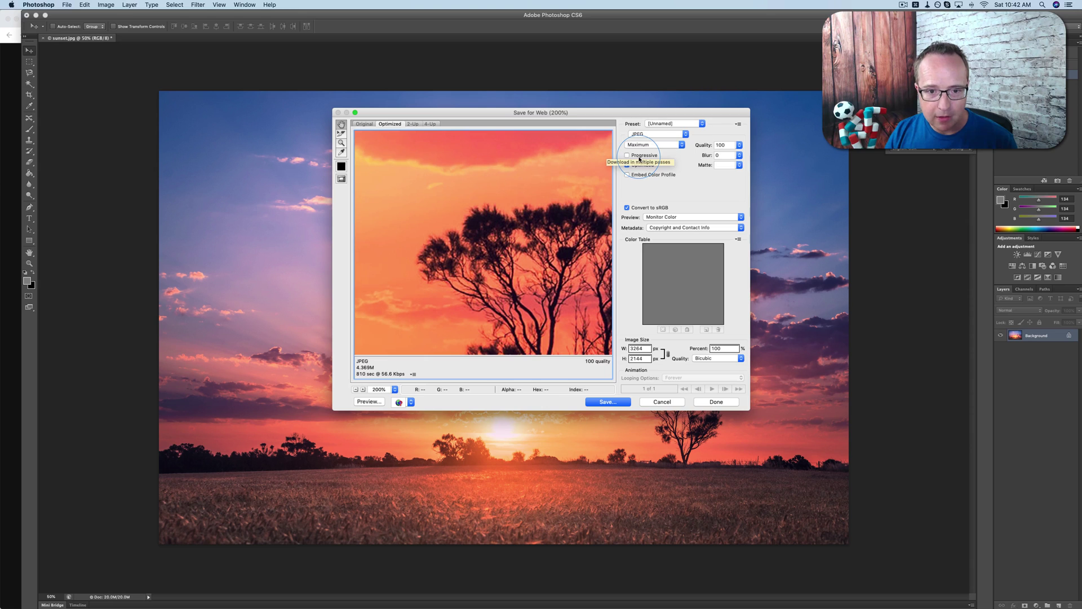
super+click(477, 209)
alt+super+click(477, 211)
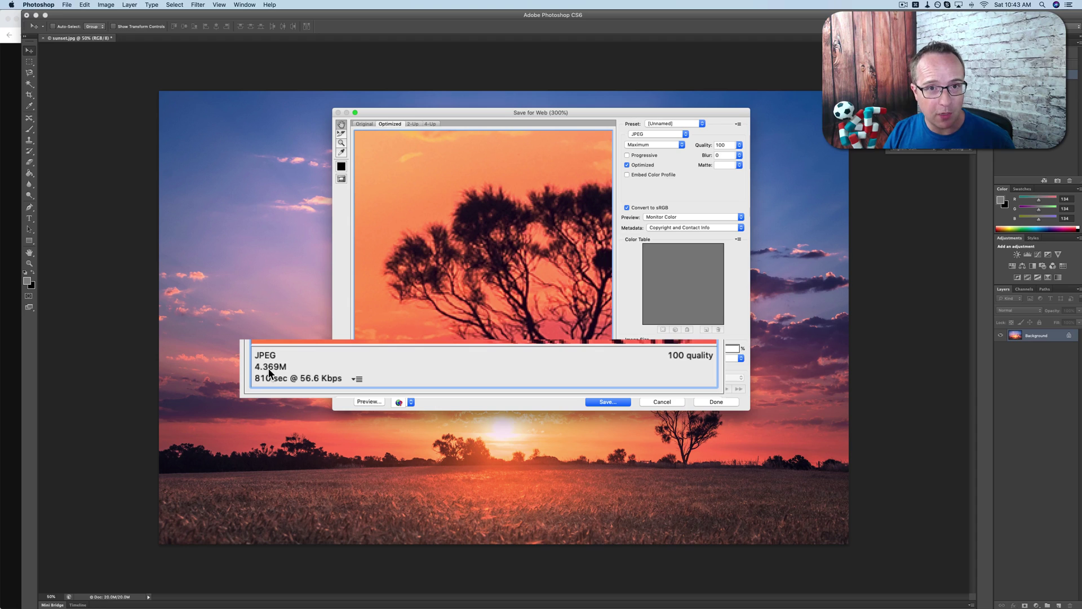
- Step JPEG quality down through Very High 80, High 60, Medium 30 to Low 10
click(658, 146)
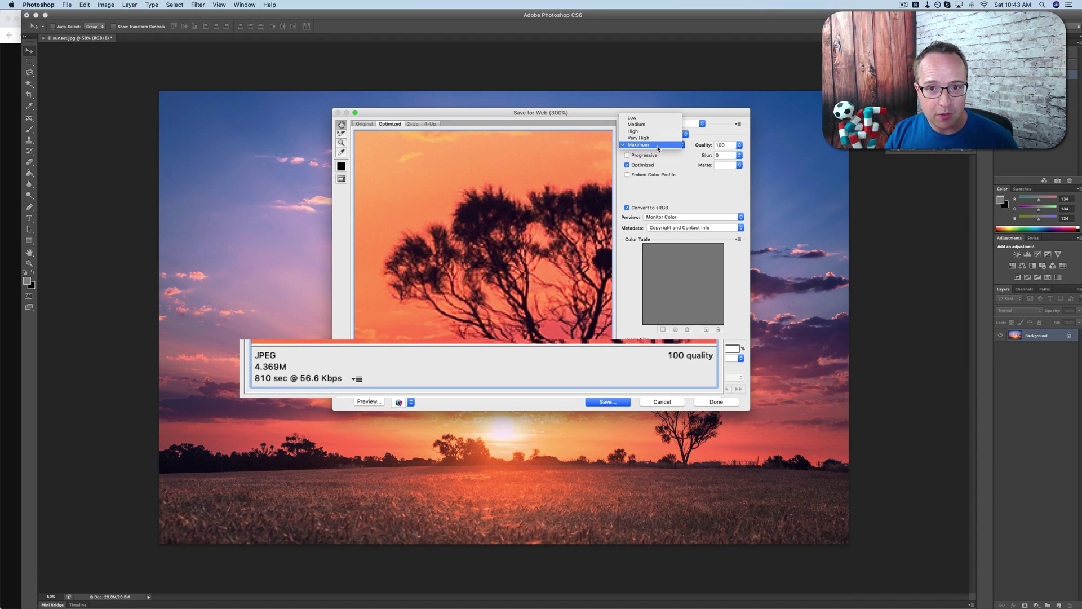
click(654, 145)
click(654, 145)
click(651, 135)
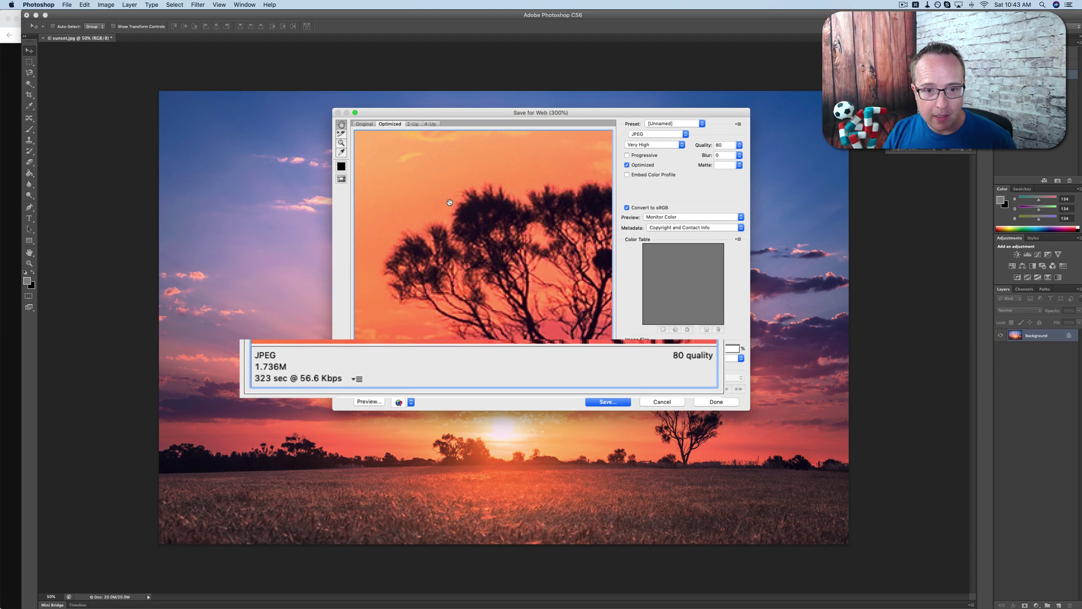
click(650, 144)
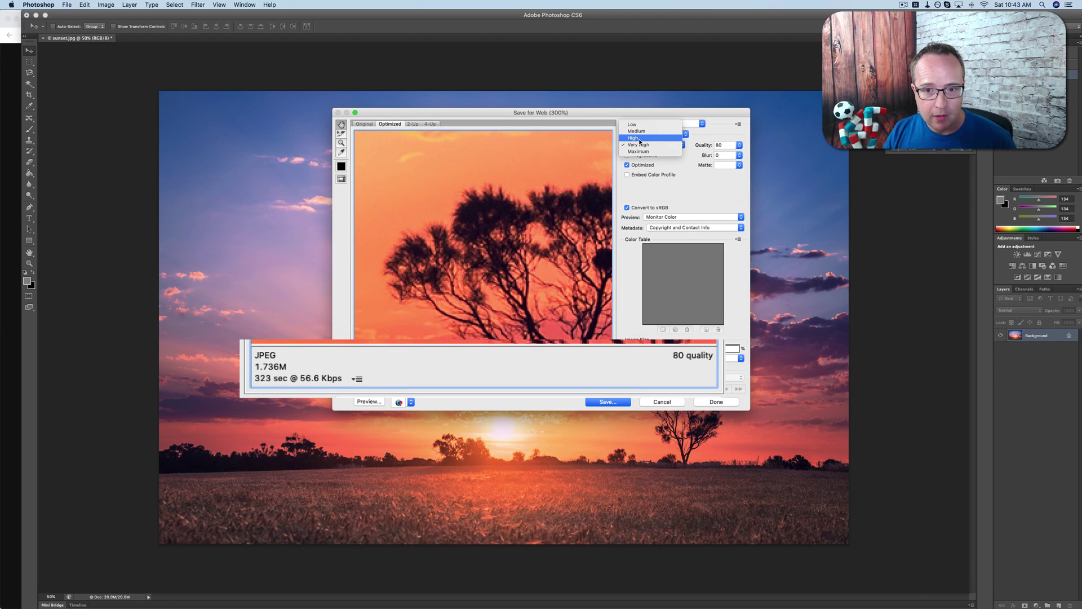
click(641, 137)
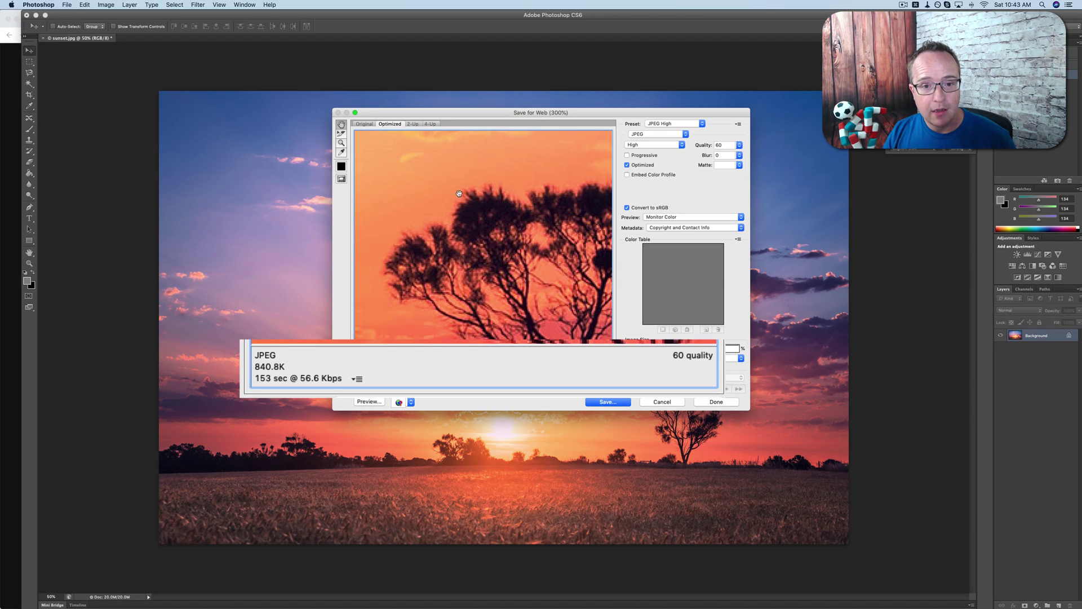
click(643, 145)
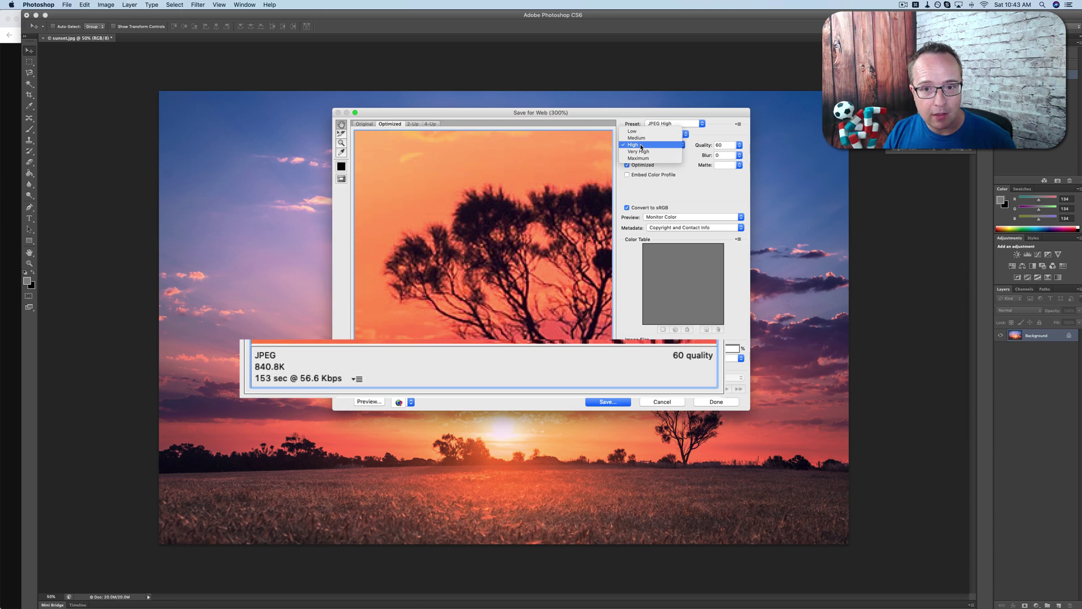
click(636, 137)
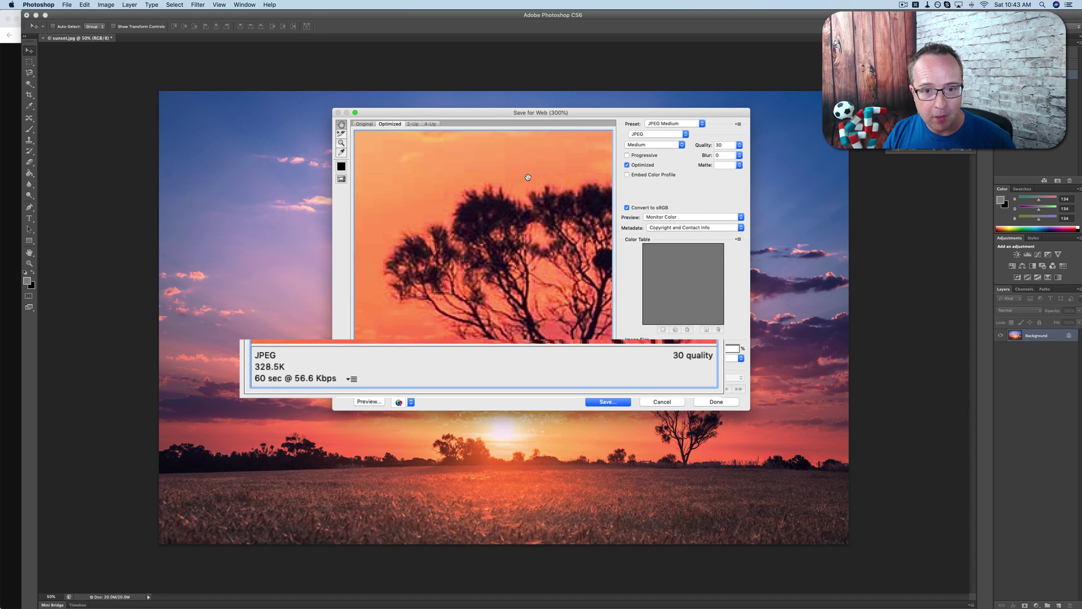
click(636, 142)
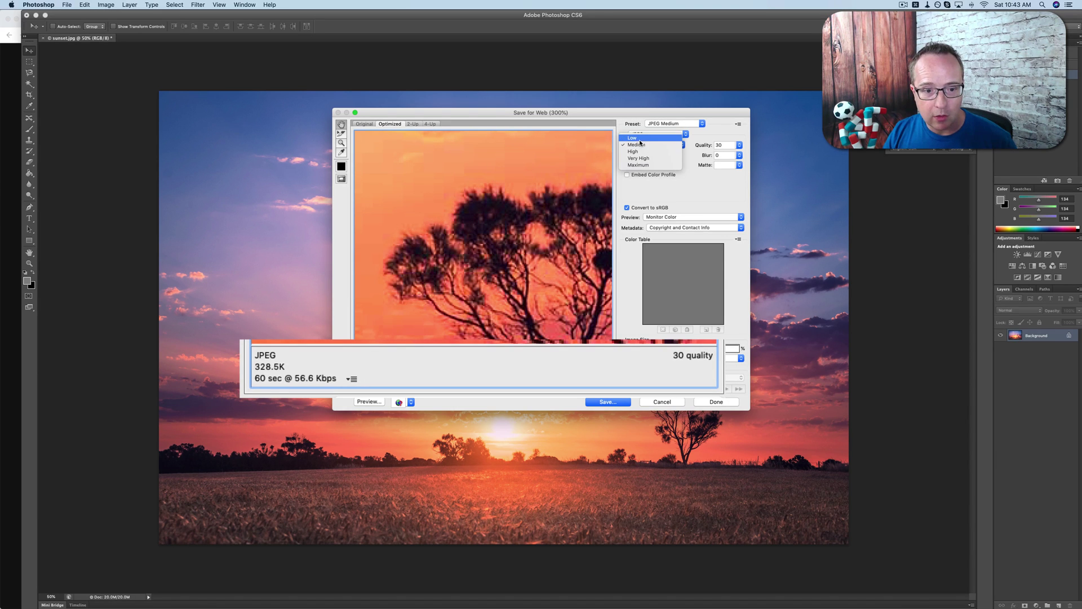
click(637, 138)
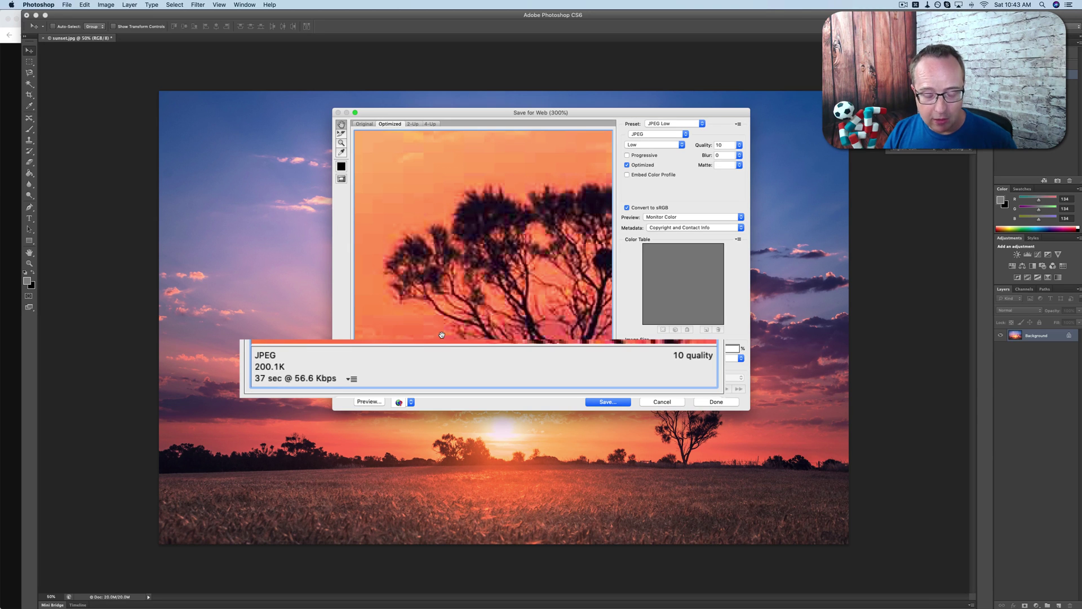
- Zoom the Low-quality preview to 200% and scroll to the tree to inspect artifacts
key(super+minus)
key(super+minus)
key(super+minus)
key(super+minus)
key(super+minus)
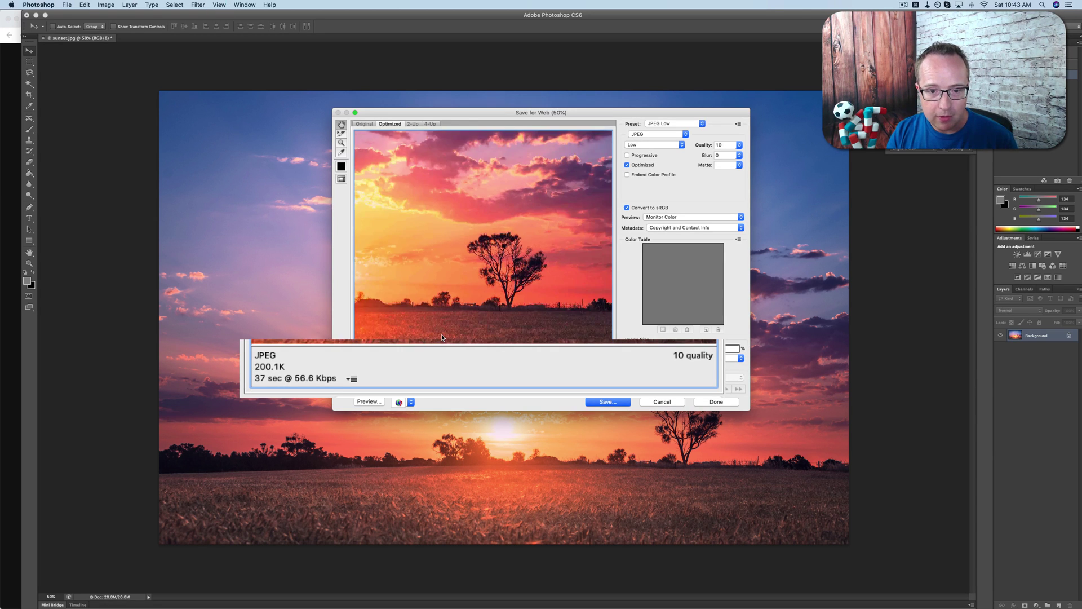
key(super+minus)
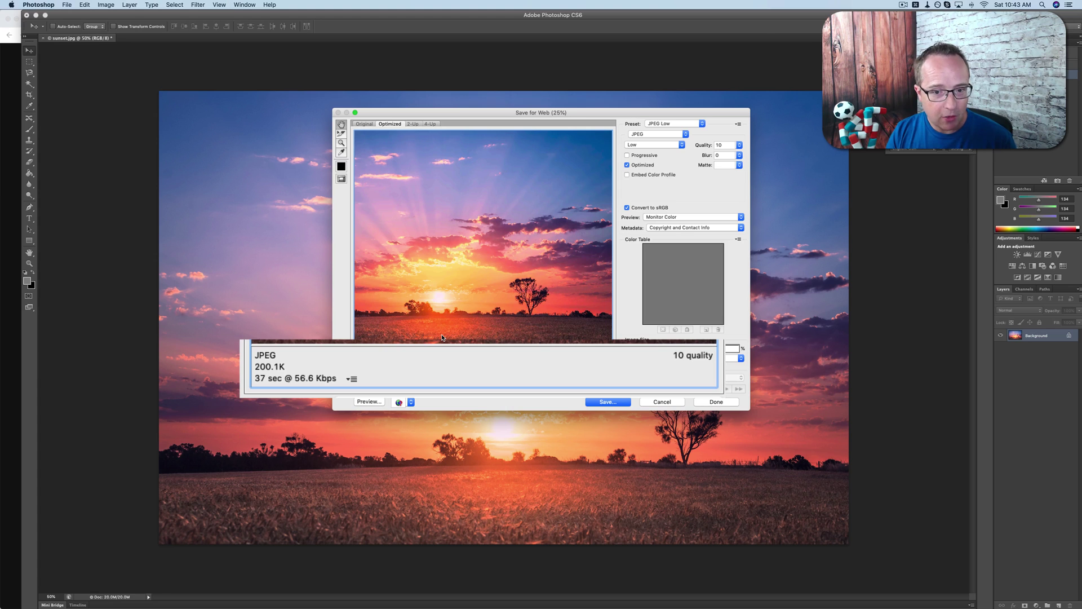
key(super+plus)
key(super+plus)
key(super+plus)
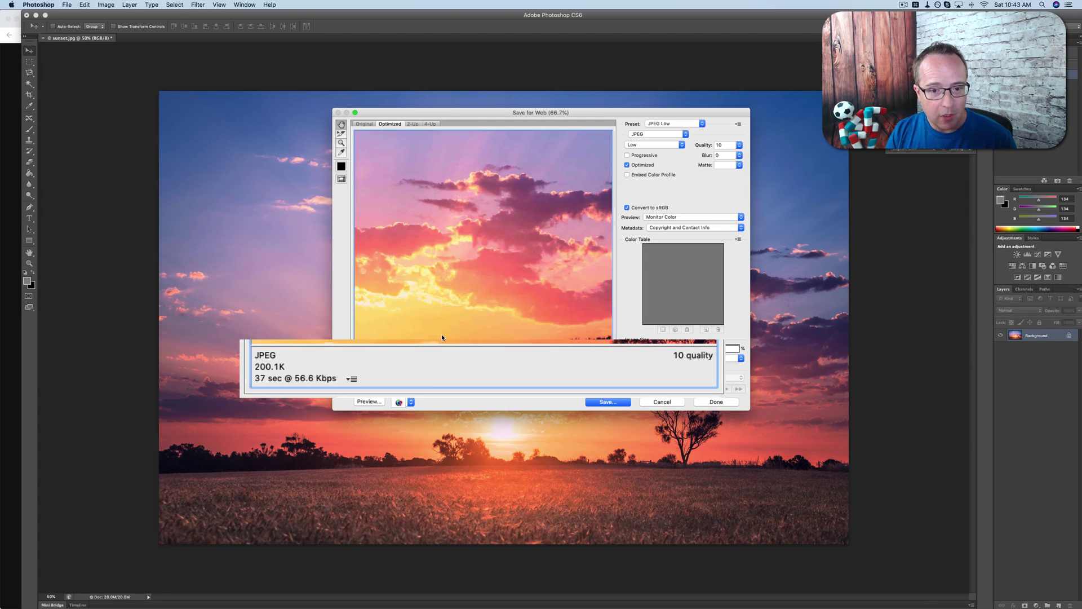
key(super+plus)
key(super+plus)
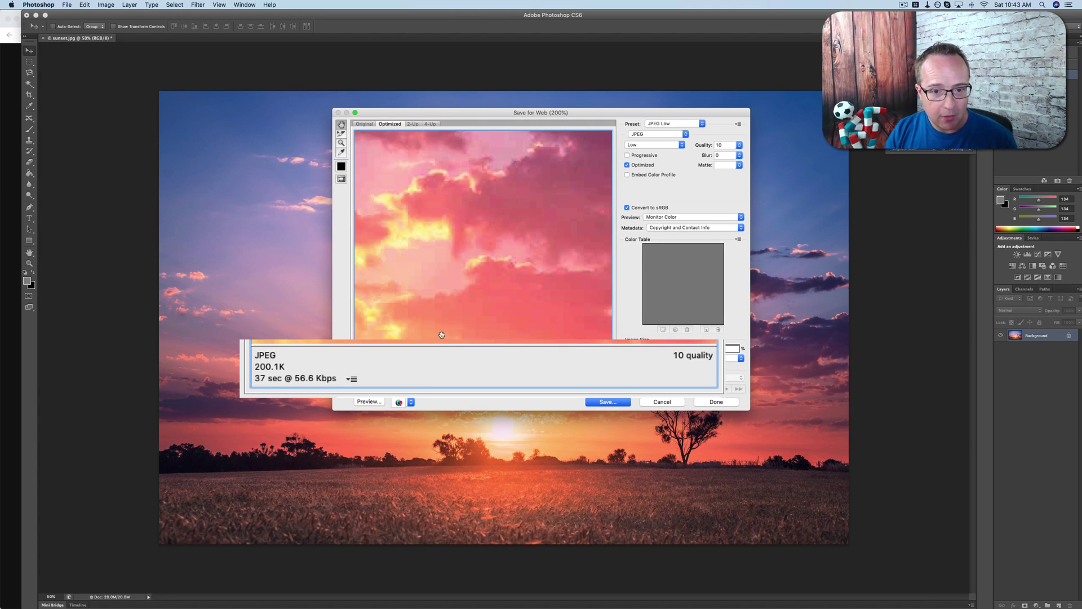
scroll(441, 335, down, 15)
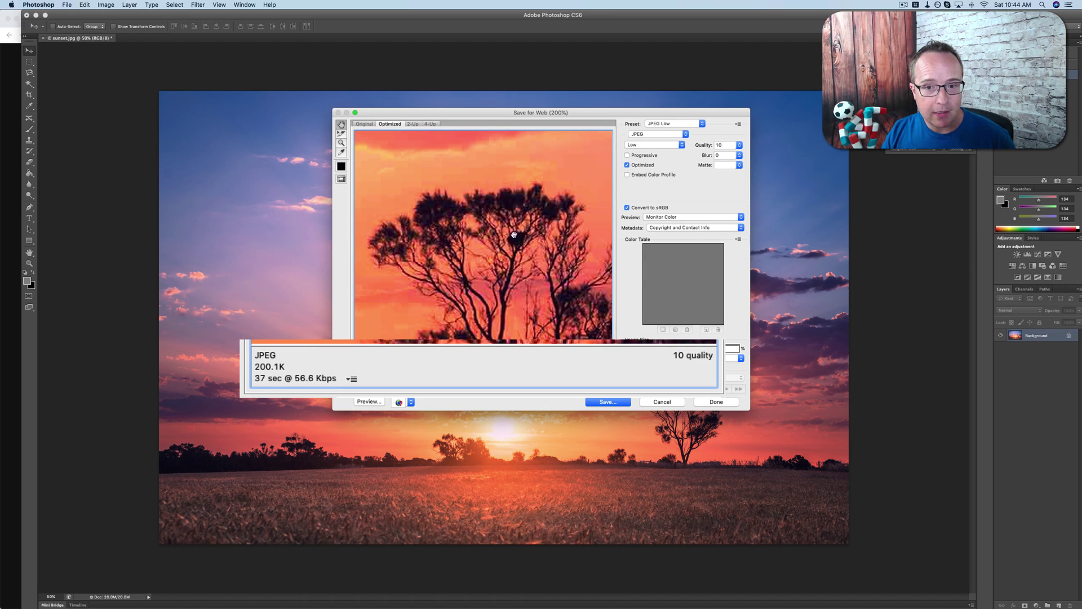
- Raise the JPEG quality back to High 60 (840.8K) and zoom the preview out to 25%
click(652, 144)
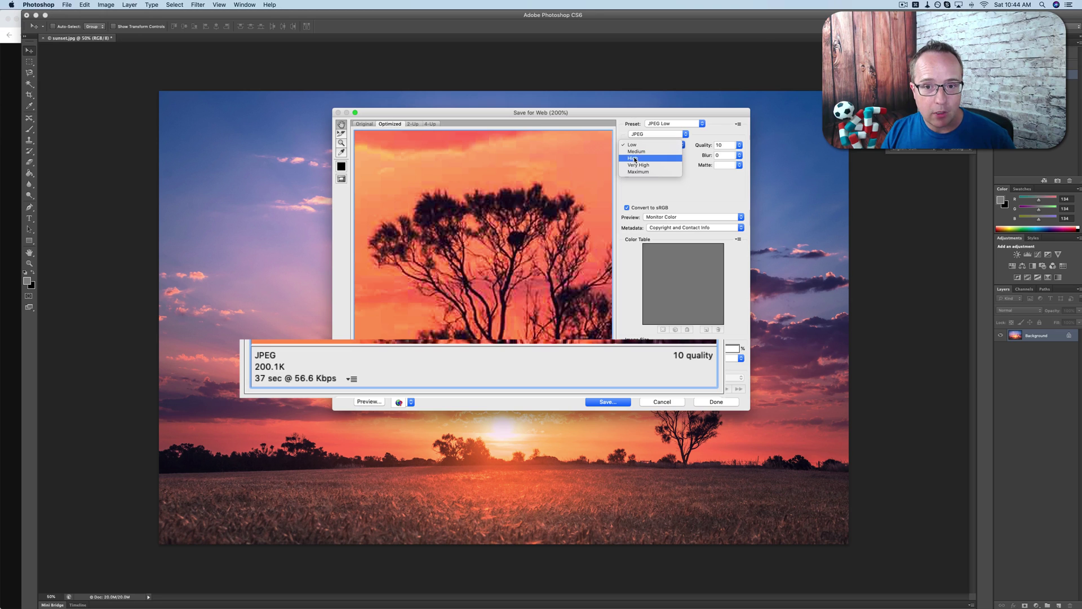
click(634, 159)
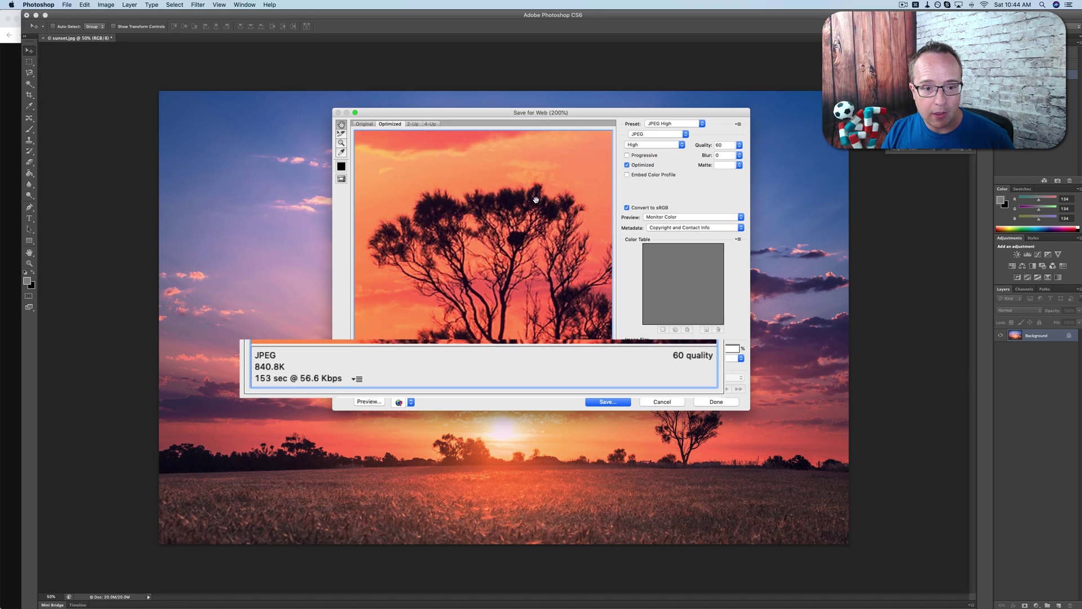
key(super+minus)
key(super+minus)
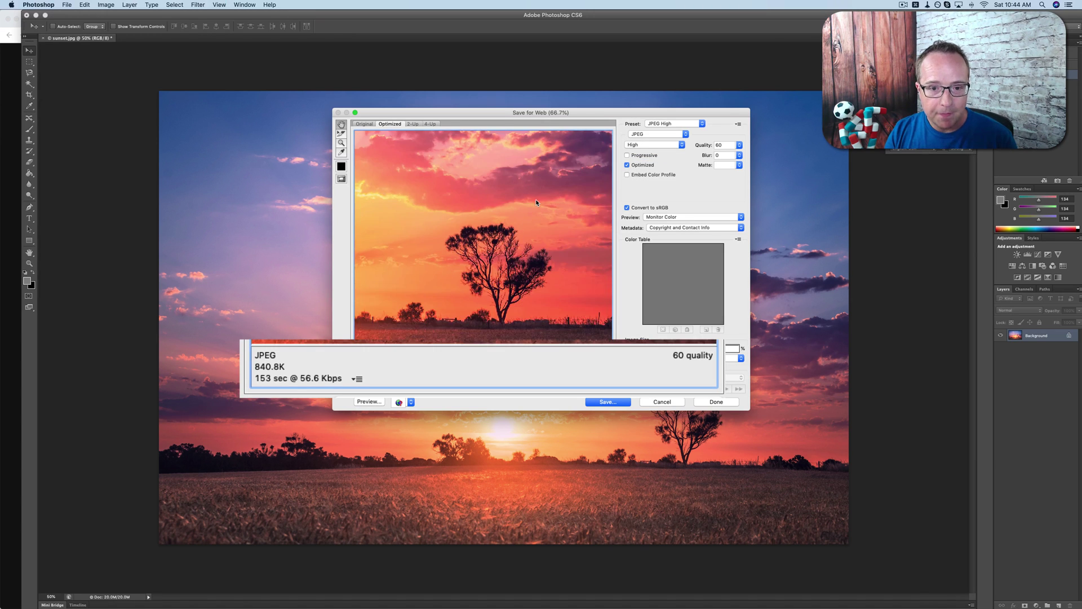
key(super+minus)
key(super+minus)
key(super+minus)
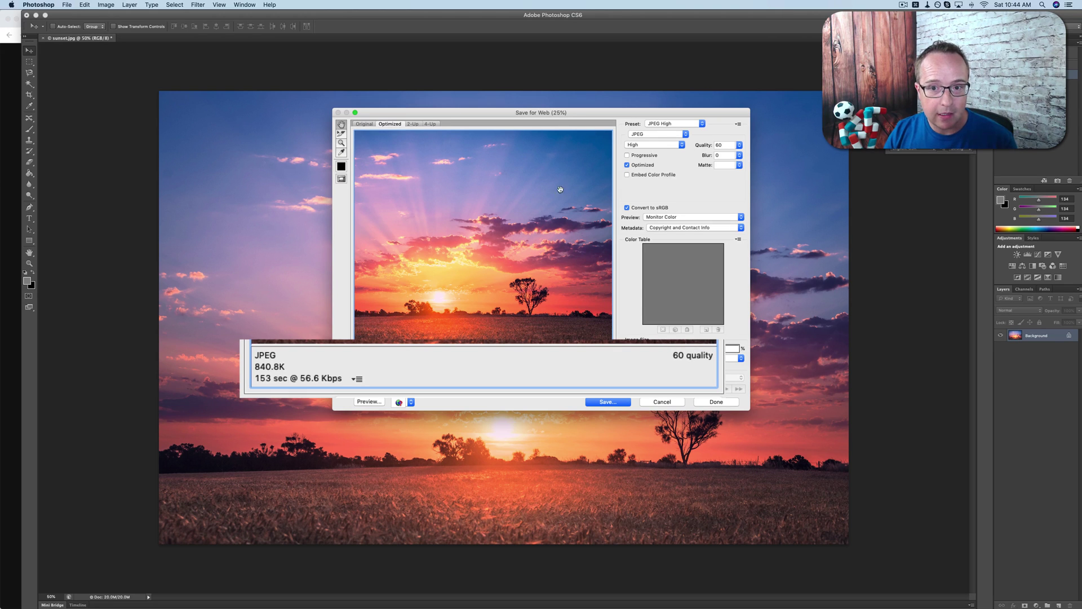
click(645, 135)
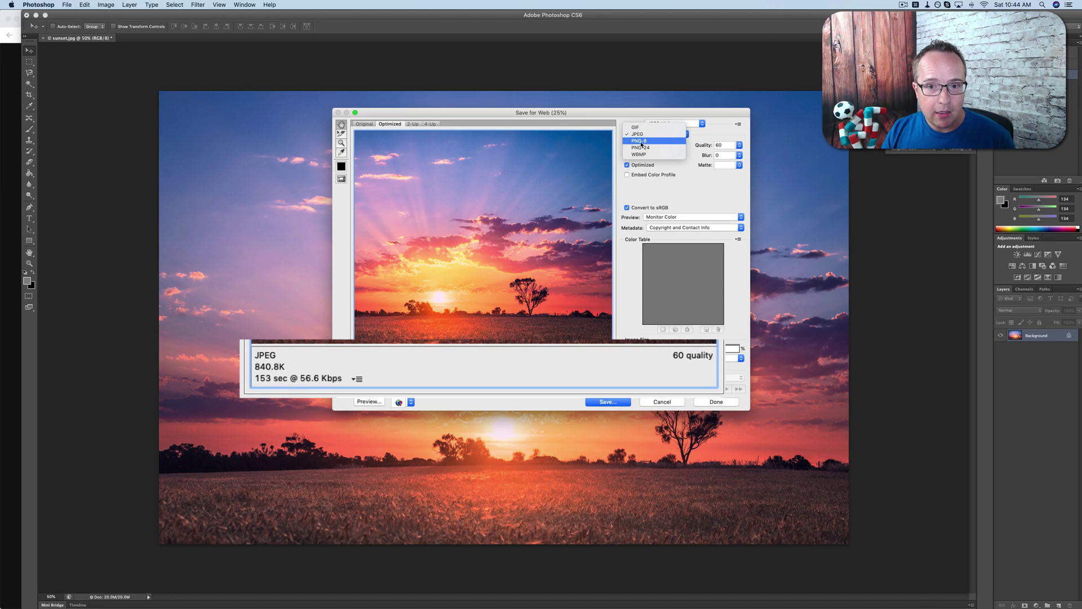
- Switch to PNG-8 with 256 colours and 100% dither (2.454M), zooming the preview to 200%
key(Escape)
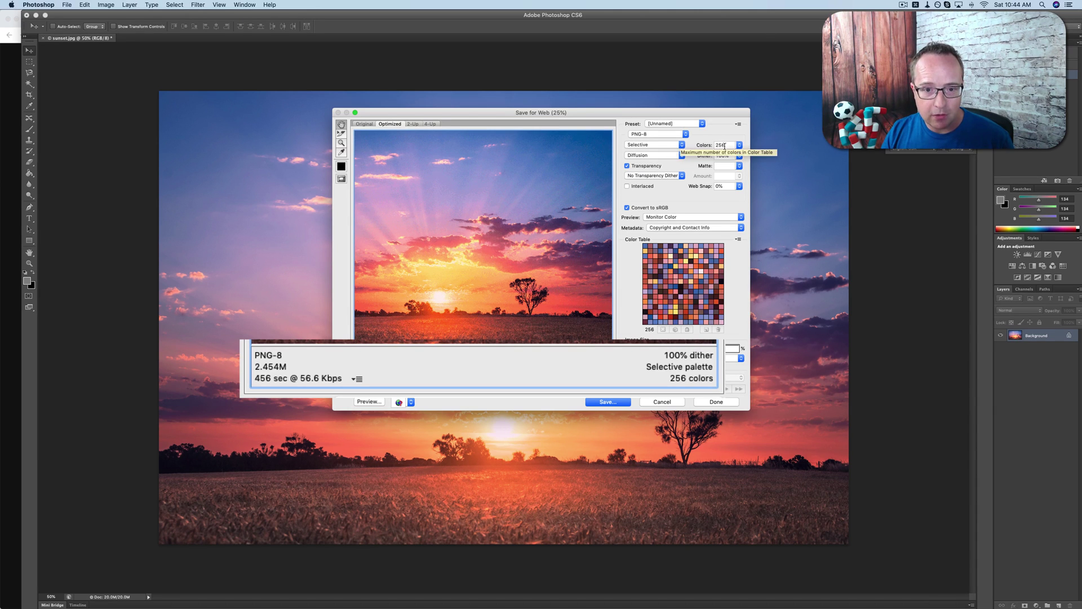
super+click(505, 238)
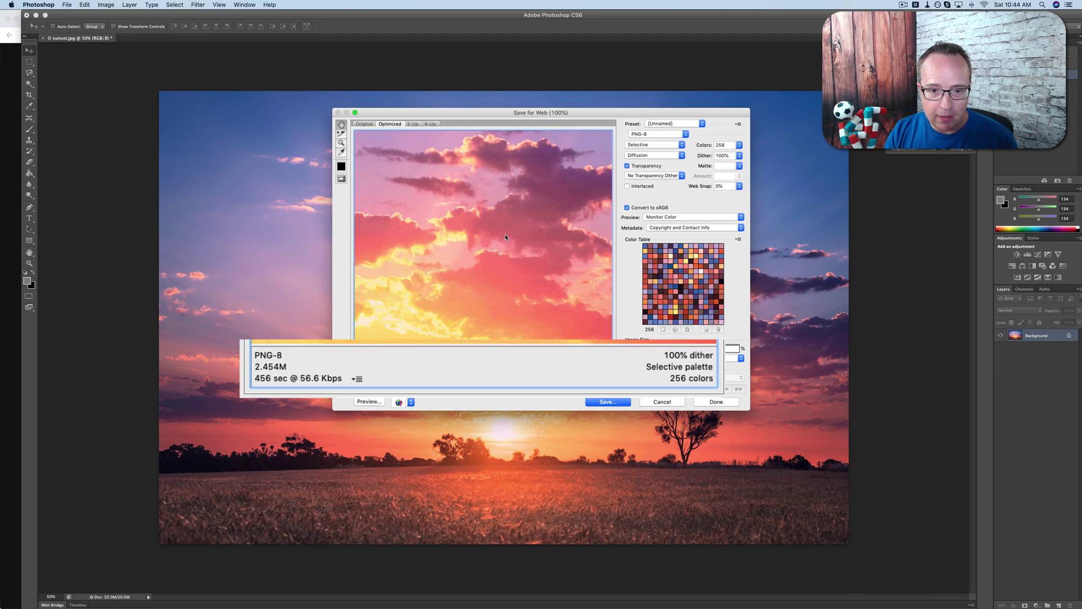
super+click(461, 262)
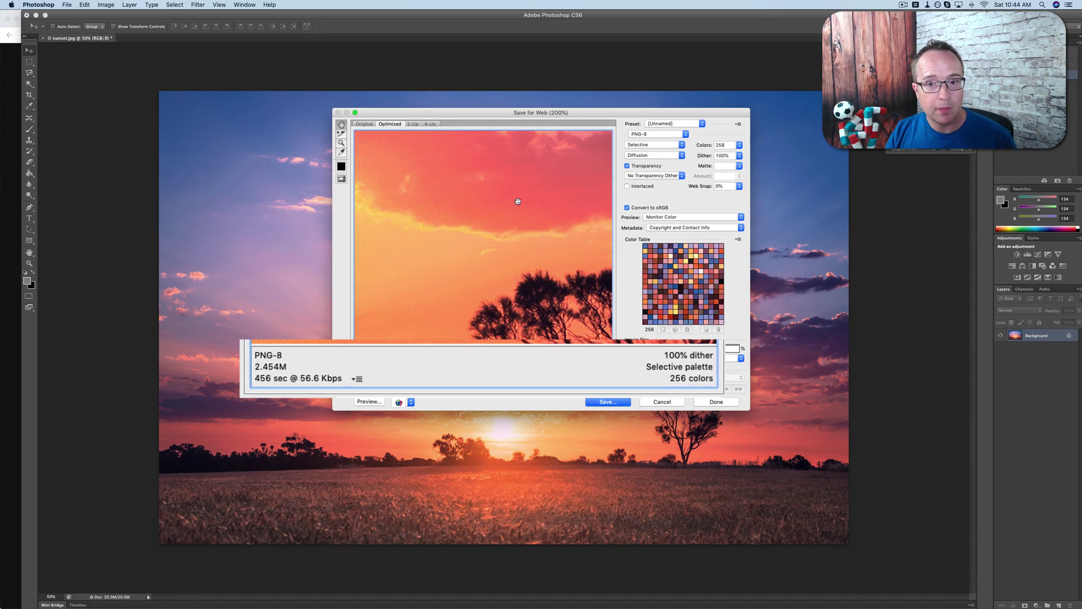
- Switch to PNG-24 with transparency (9.133M) and pan around the 200% preview
click(660, 135)
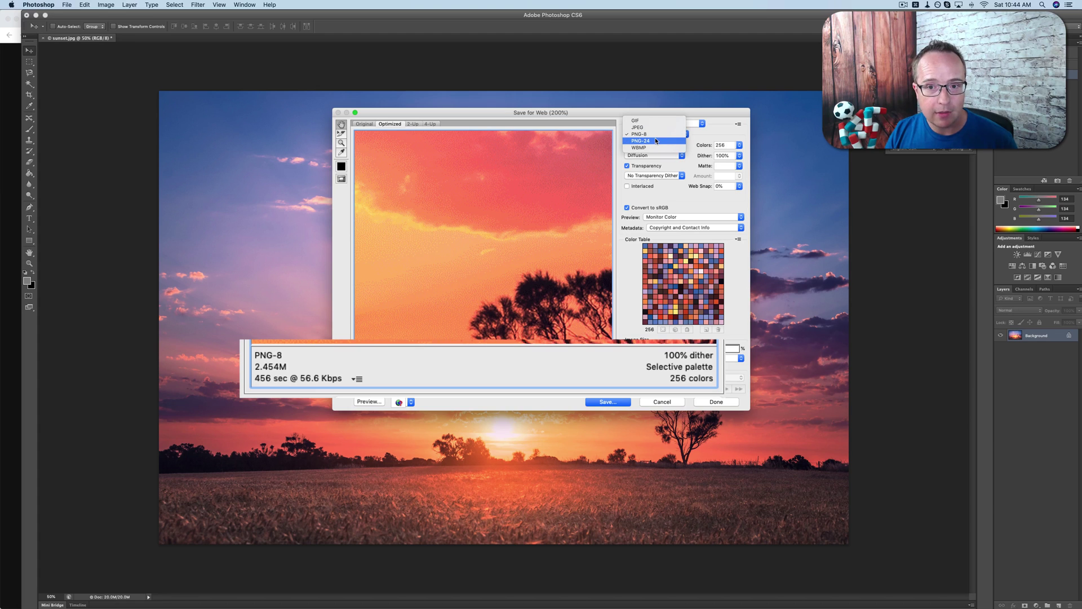
click(655, 141)
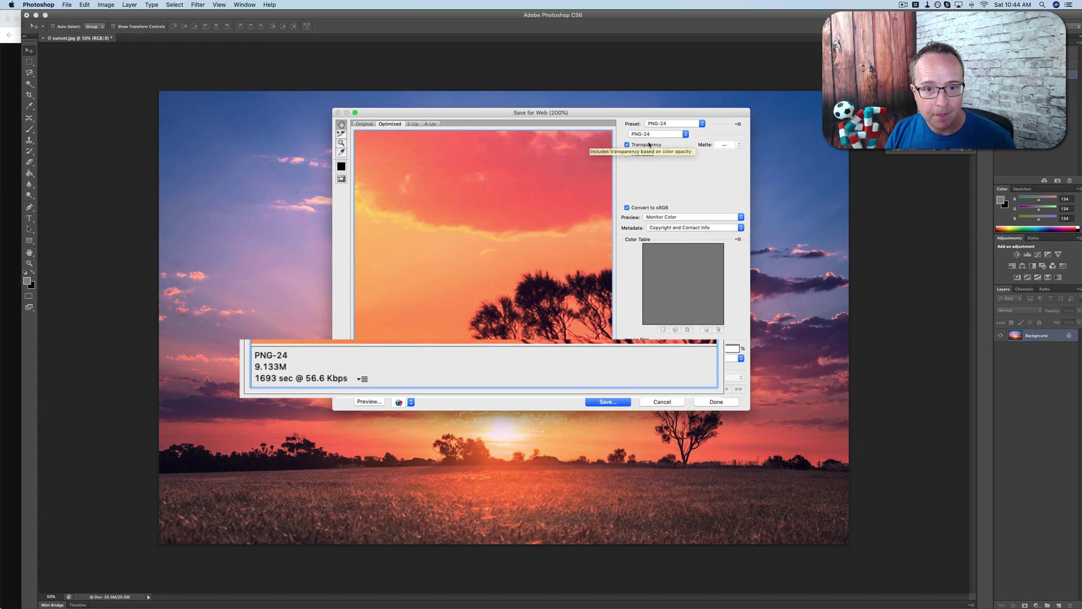
scroll(507, 186, up, 5)
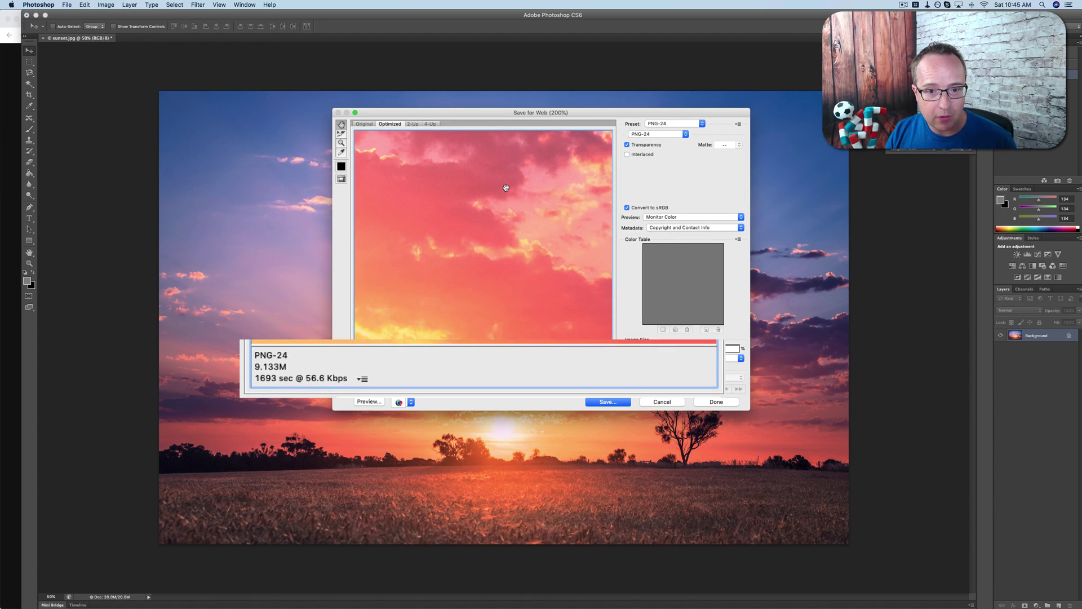
scroll(535, 299, down, 5)
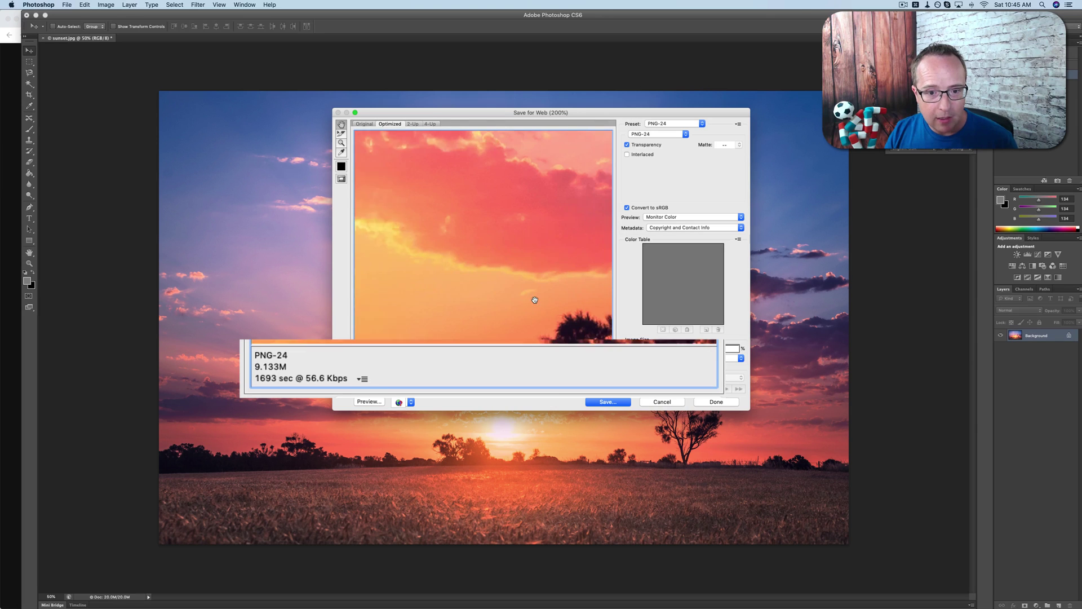
scroll(535, 300, down, 2)
scroll(535, 300, right, 2)
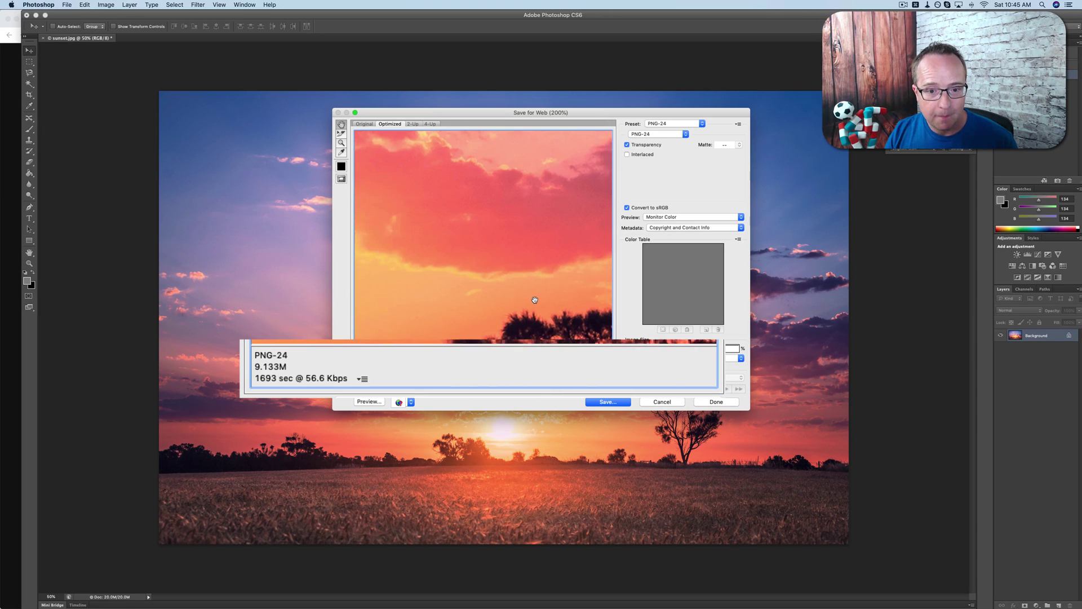
scroll(535, 300, down, 4)
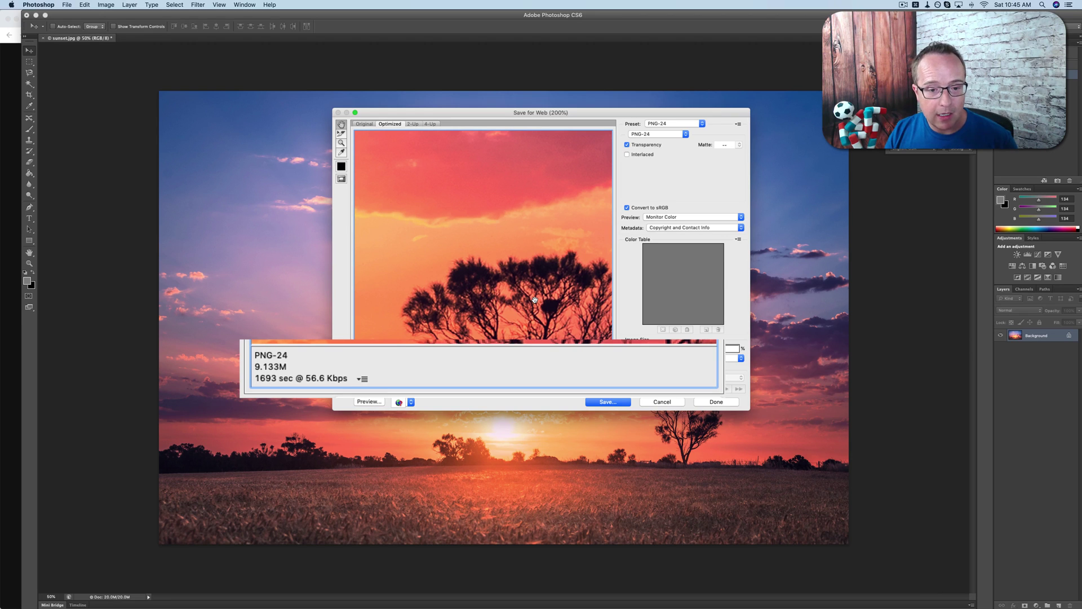
click(646, 134)
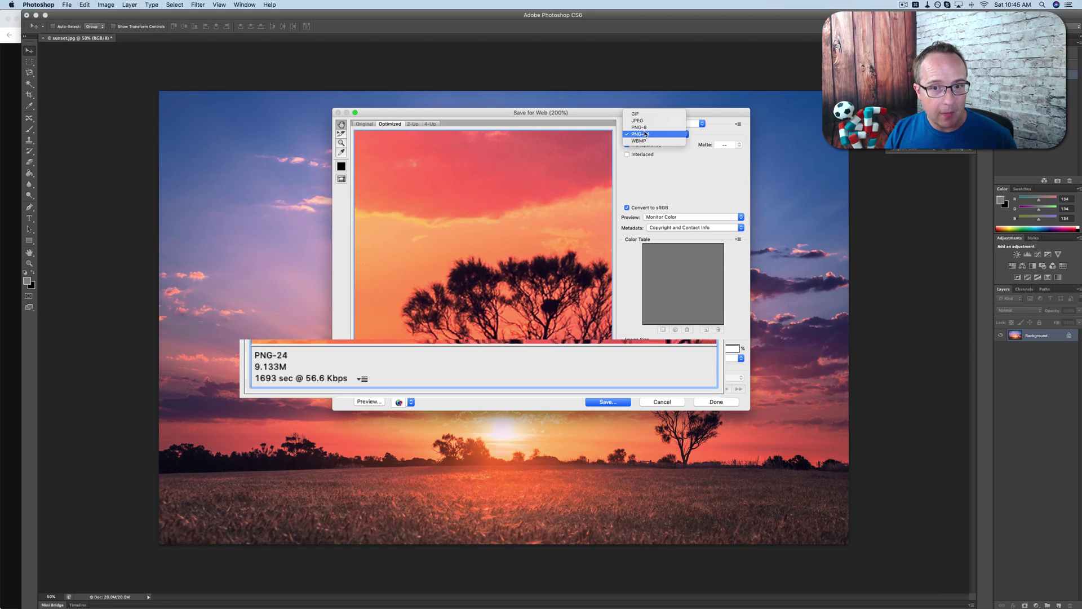
click(639, 126)
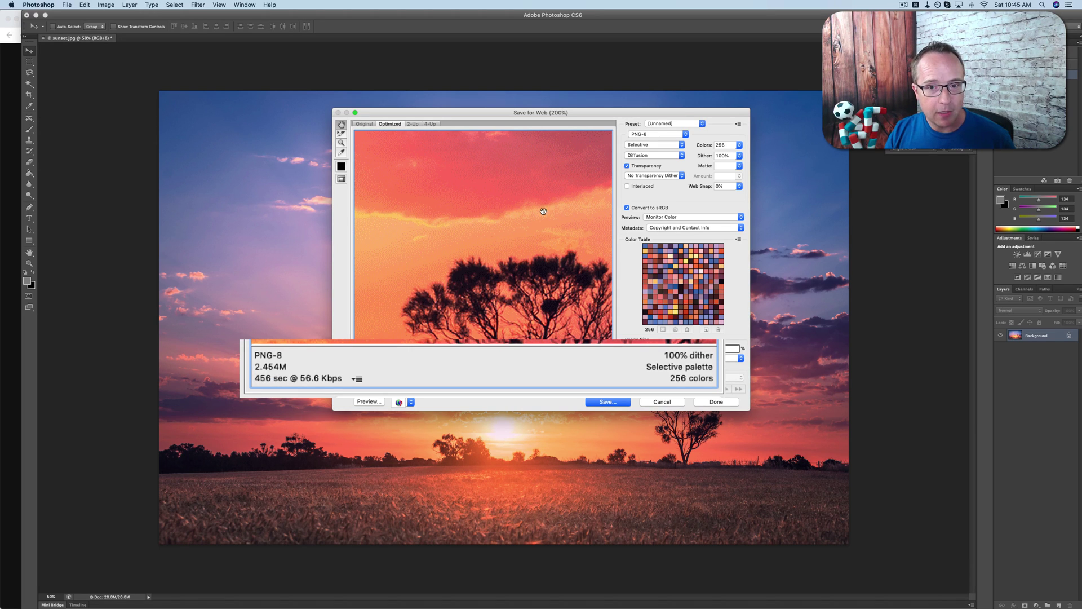
click(648, 135)
click(643, 143)
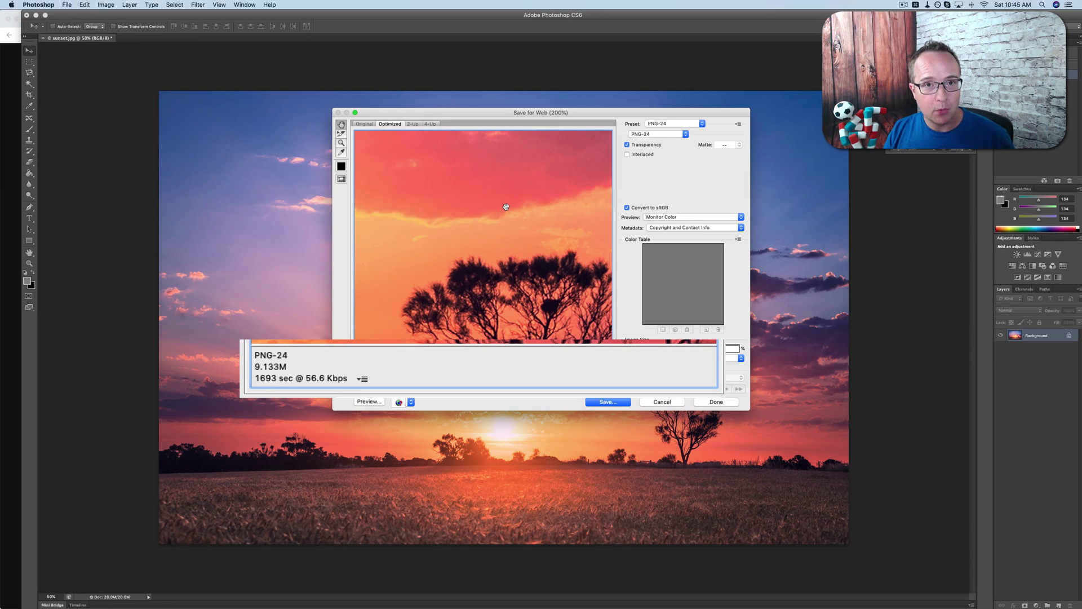
click(647, 136)
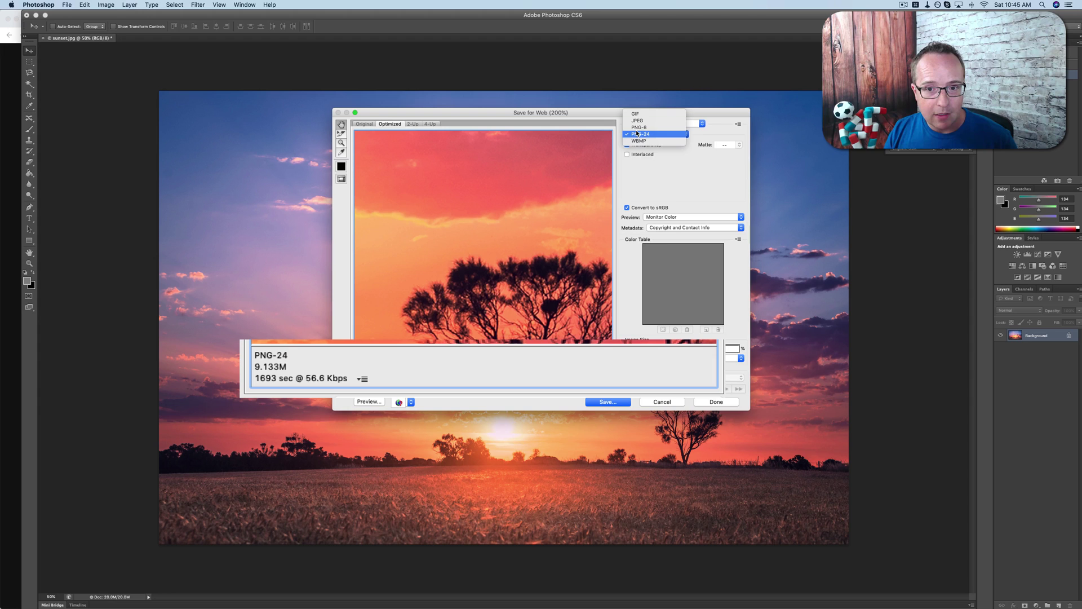
click(637, 127)
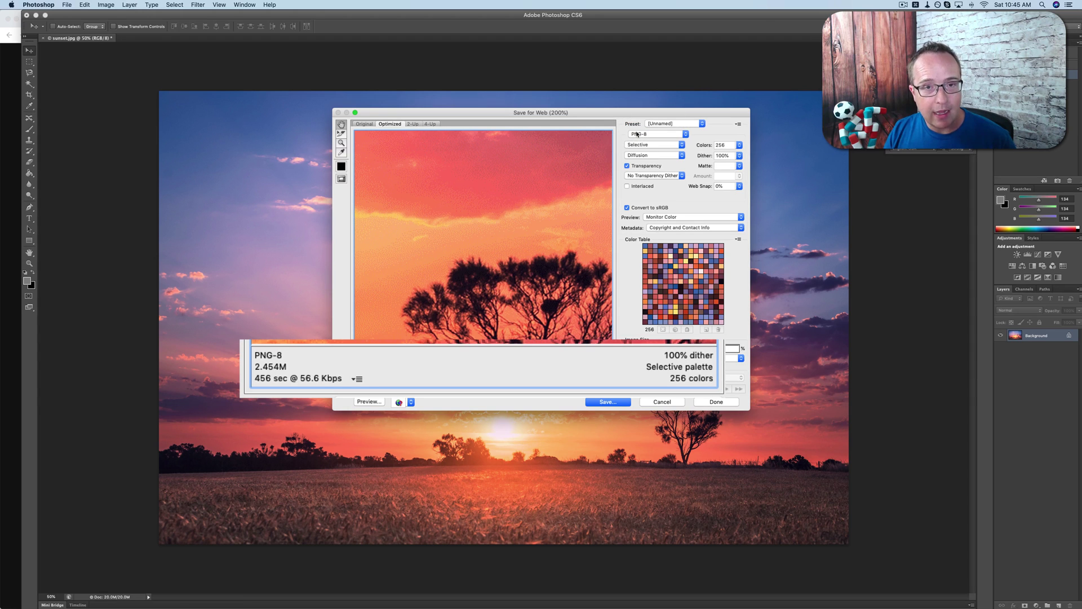
click(636, 136)
click(638, 143)
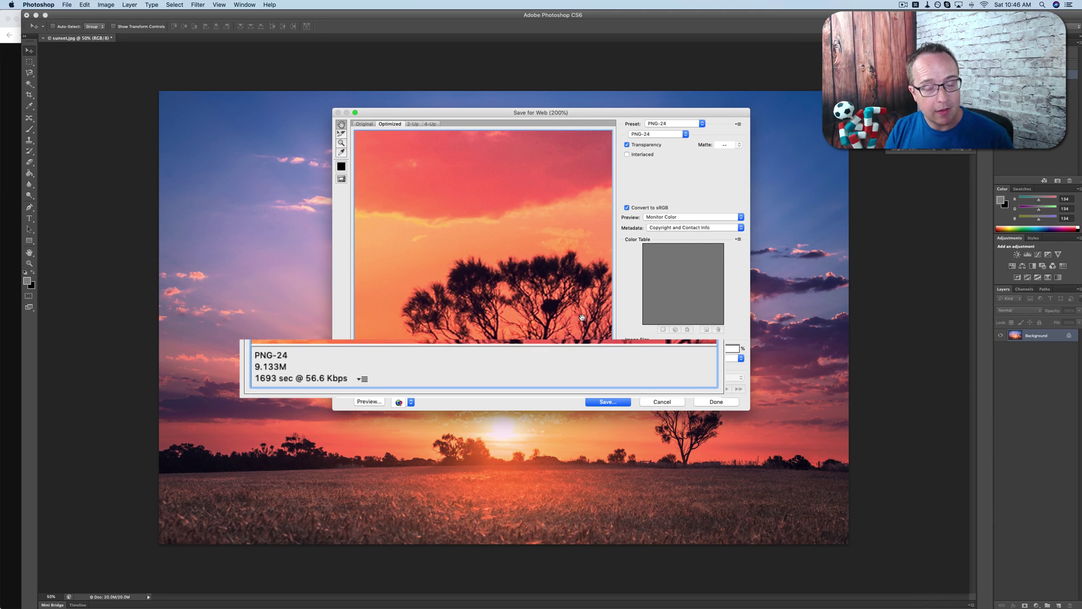
- Cancel Save for Web to return to the sunset.jpg document
click(582, 317)
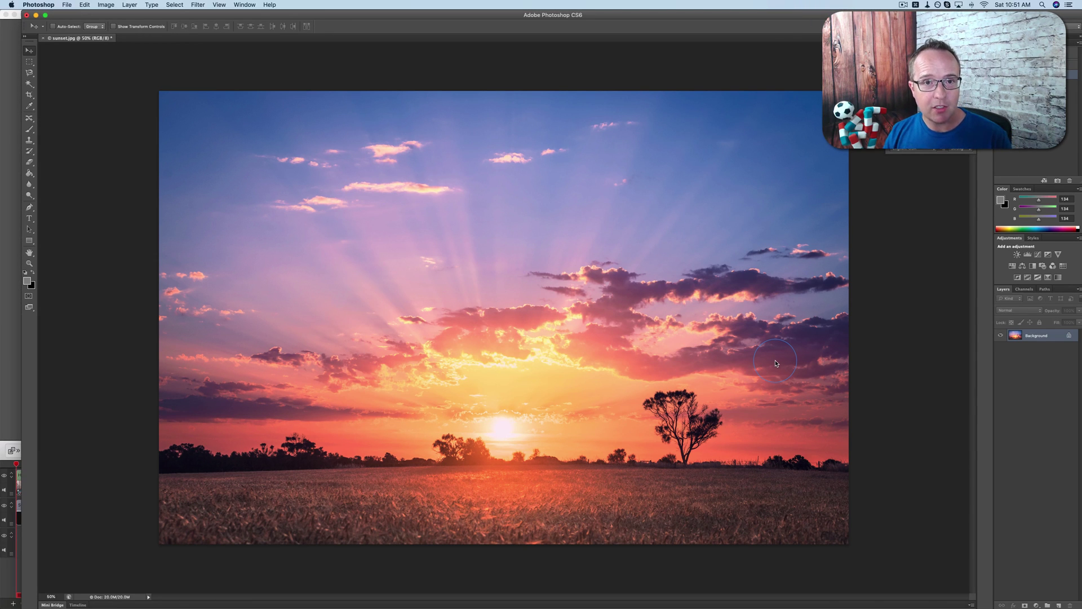
- Switch to Chrome and load flaticon.com in a new tab
key(super+Tab)
key(super+Tab)
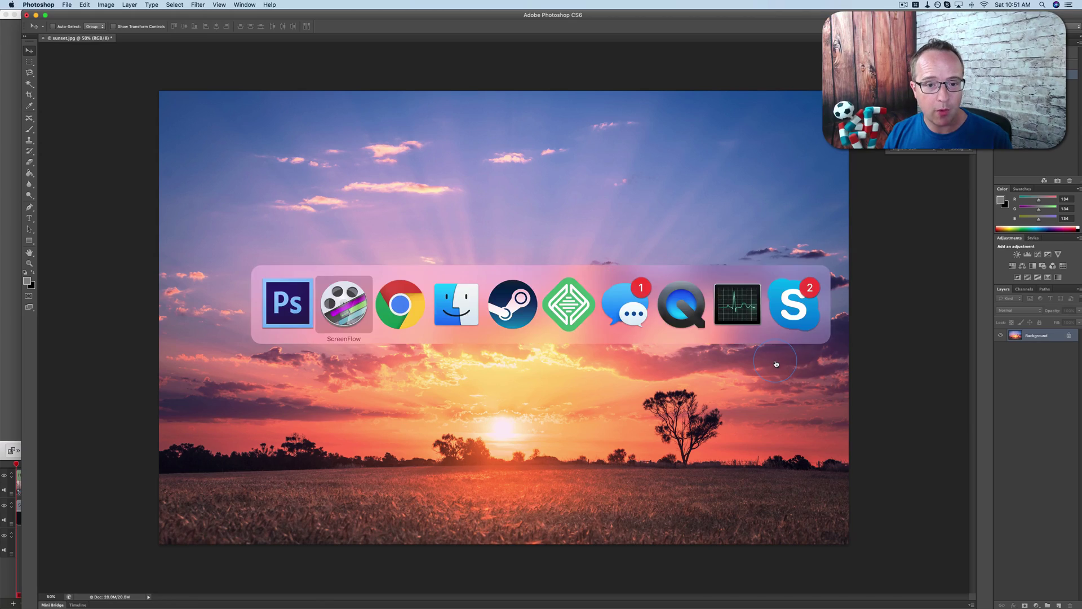
key(super+t)
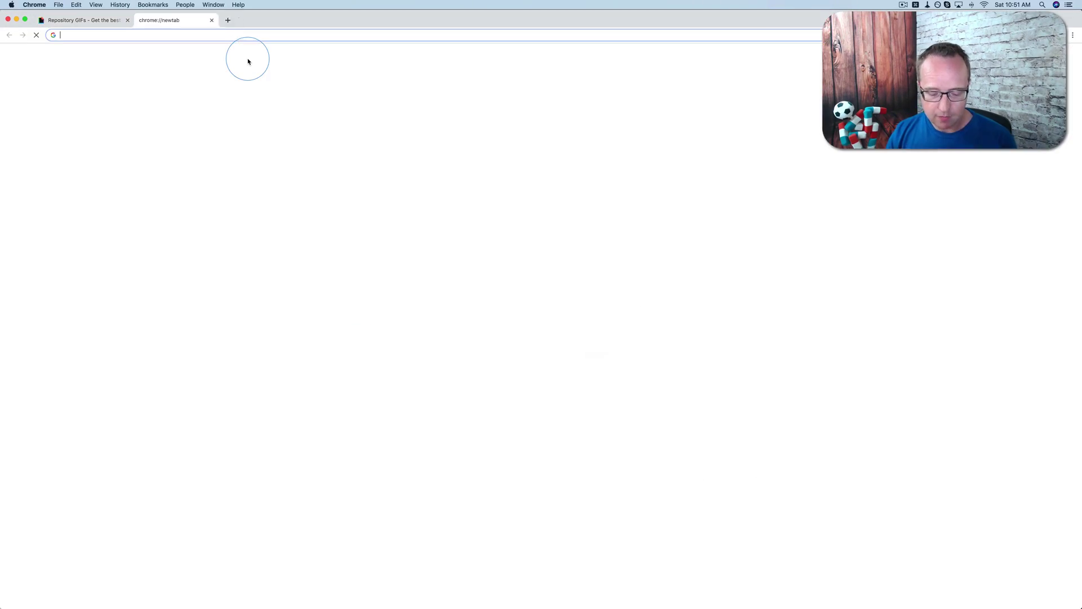
text(flaticon.com)
key(Return)
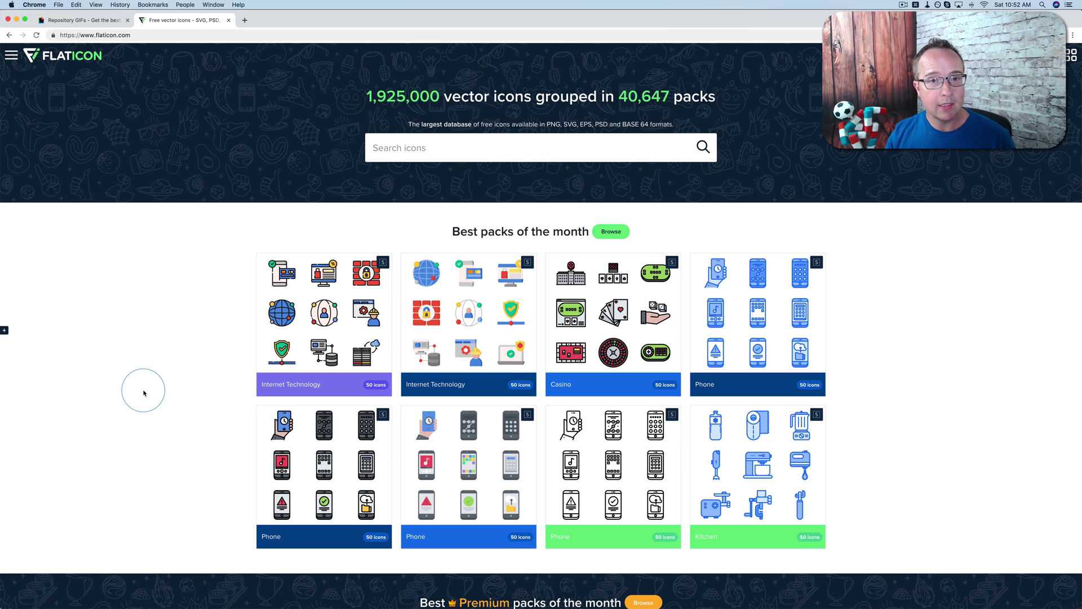
- Open the Internet Technology pack and then the Ecommerce monitor icon's detail page
click(327, 335)
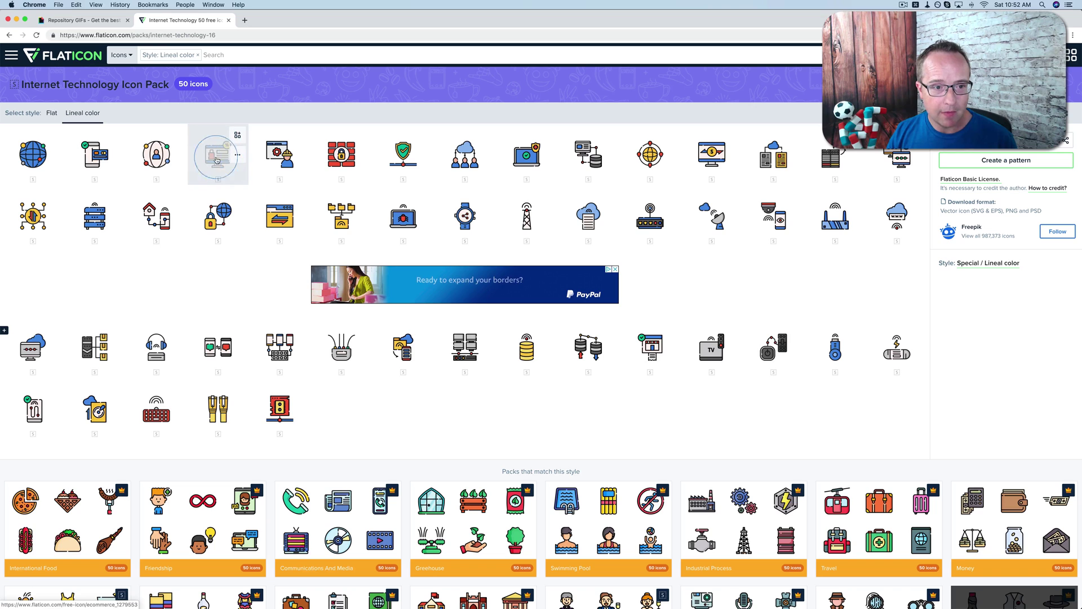
click(217, 160)
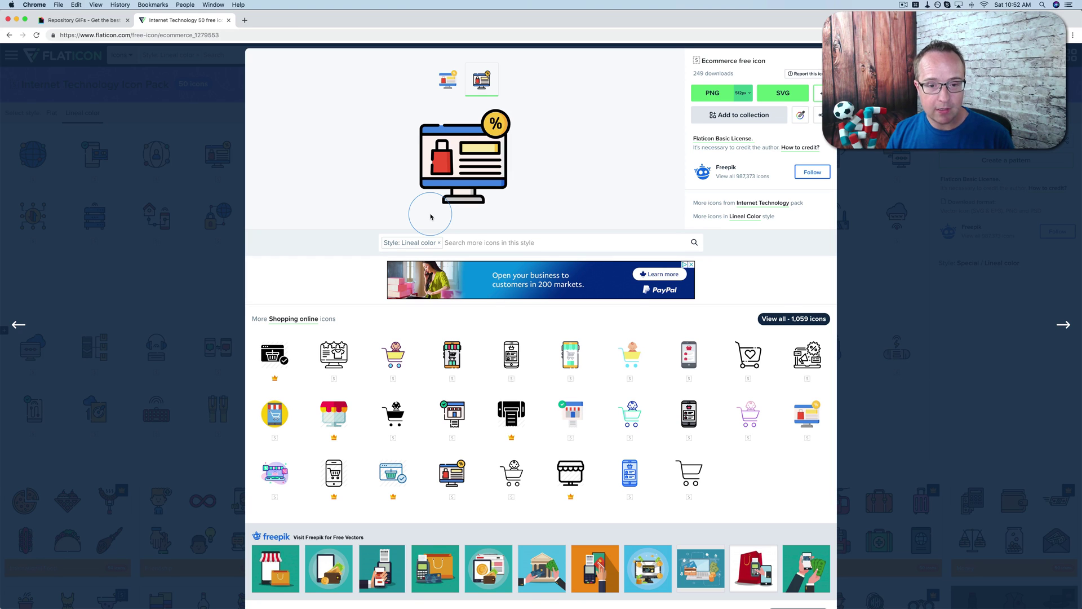
key(super+Tab)
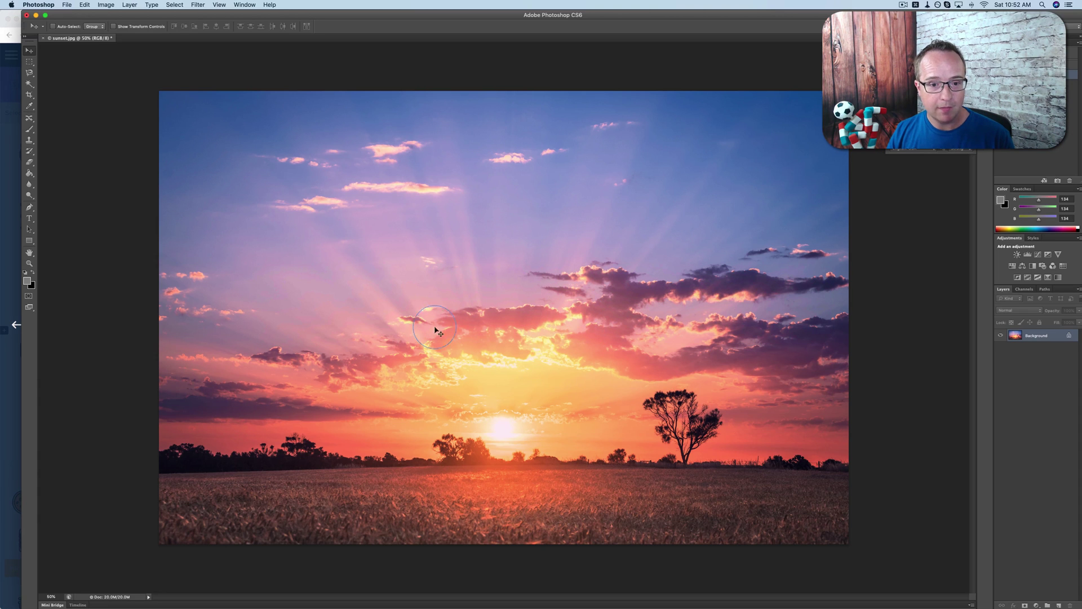